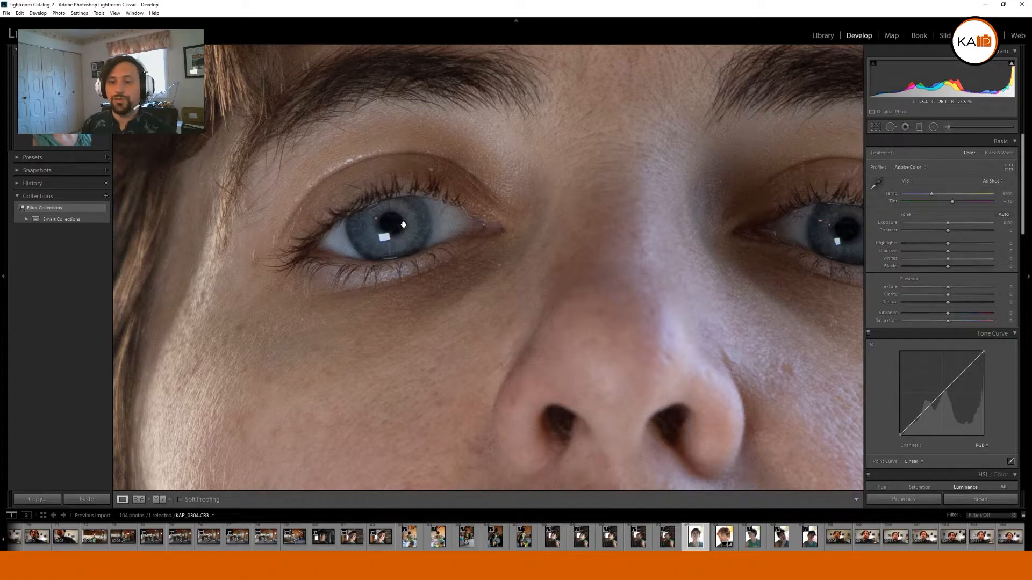
Step: Examine both of the subject's eyes up close, then return to the whole portrait
{"action": "left_click", "coordinate": [403, 225]}
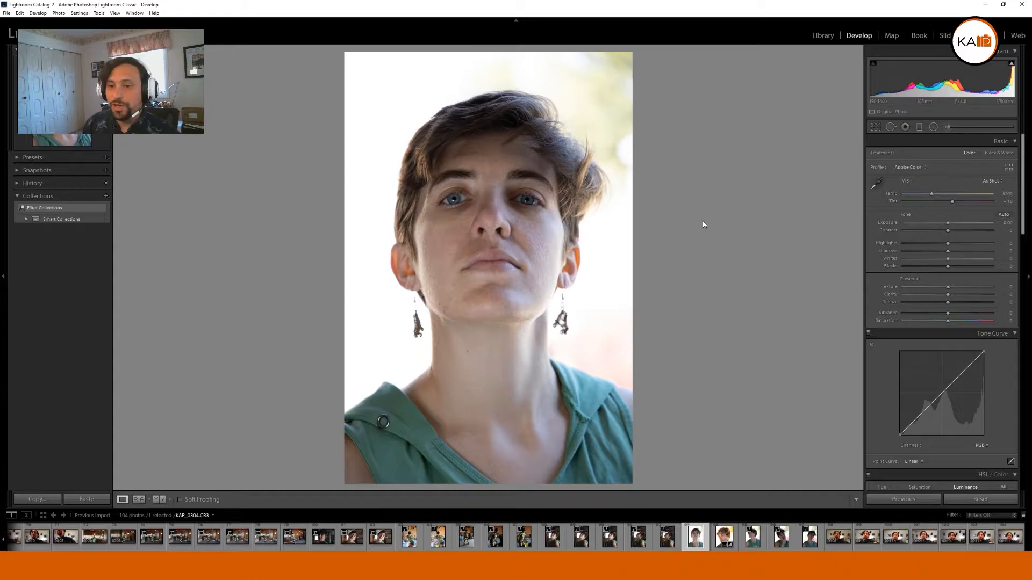
{"action": "left_click", "coordinate": [454, 199]}
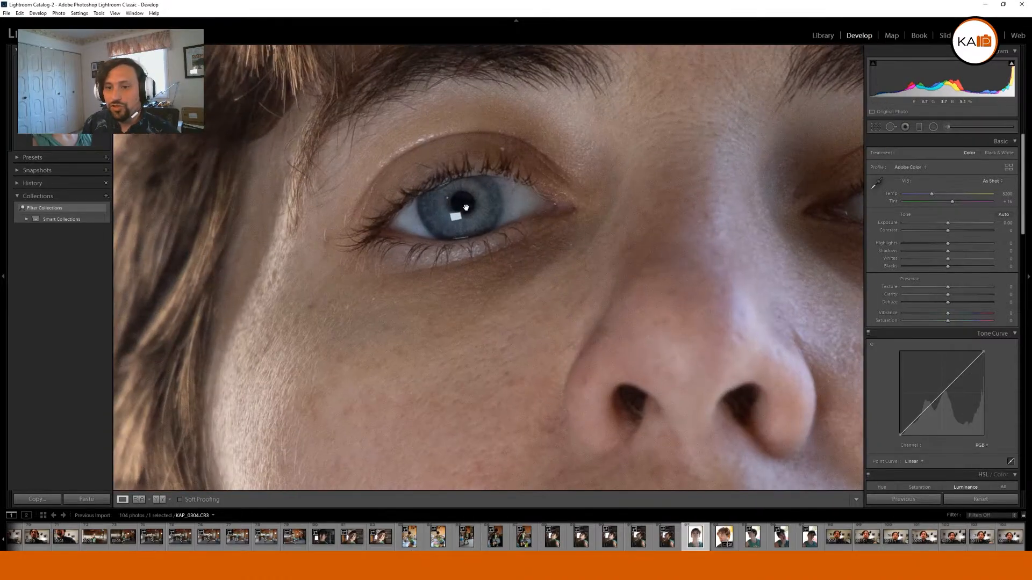
{"action": "left_click_drag", "start_coordinate": [597, 203], "coordinate": [226, 282]}
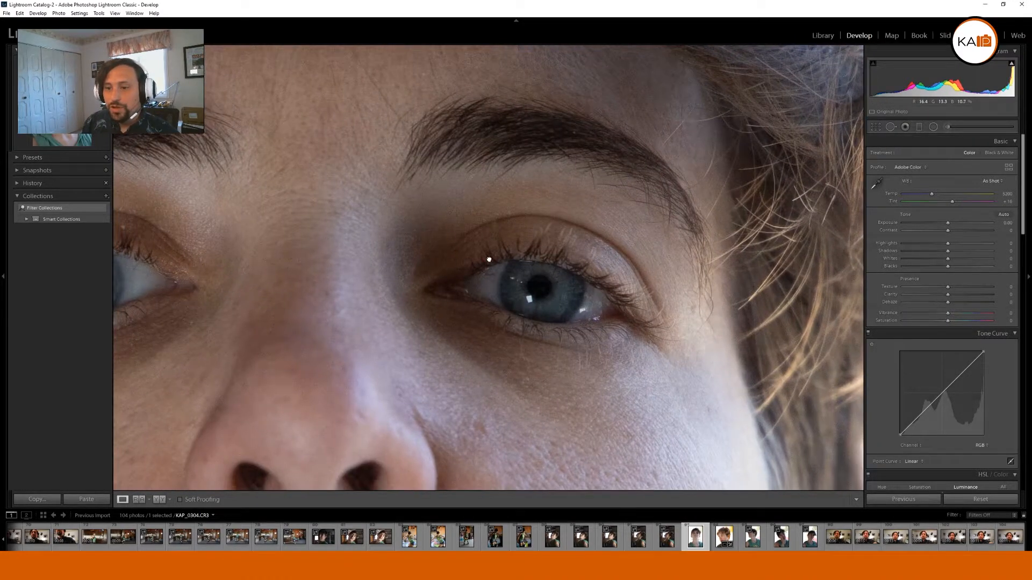
{"action": "left_click", "coordinate": [488, 258]}
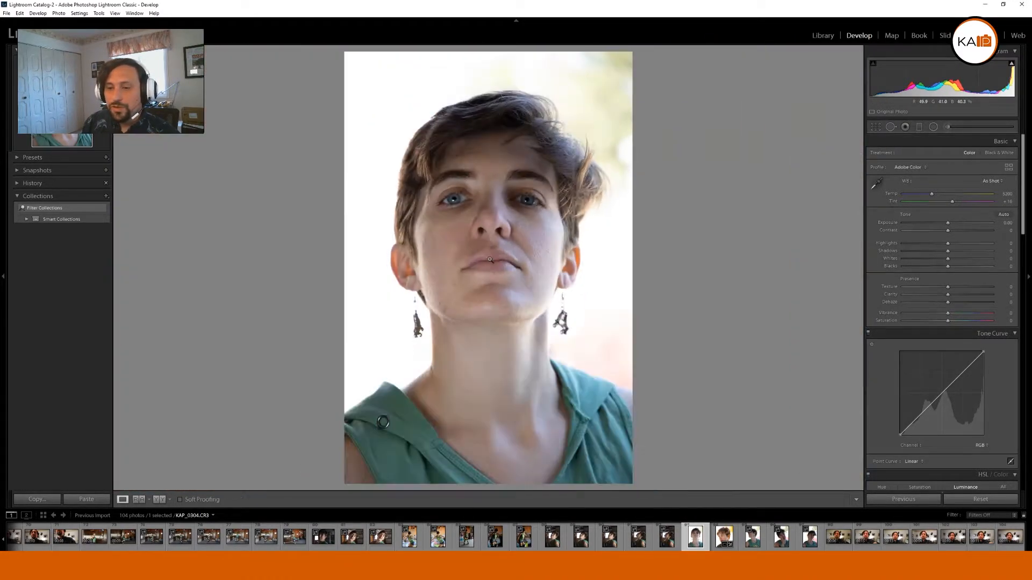
Step: Create an adjustment brush mask with Temp 12 and paint it over the hair and the background around the head
{"action": "left_click", "coordinate": [948, 127]}
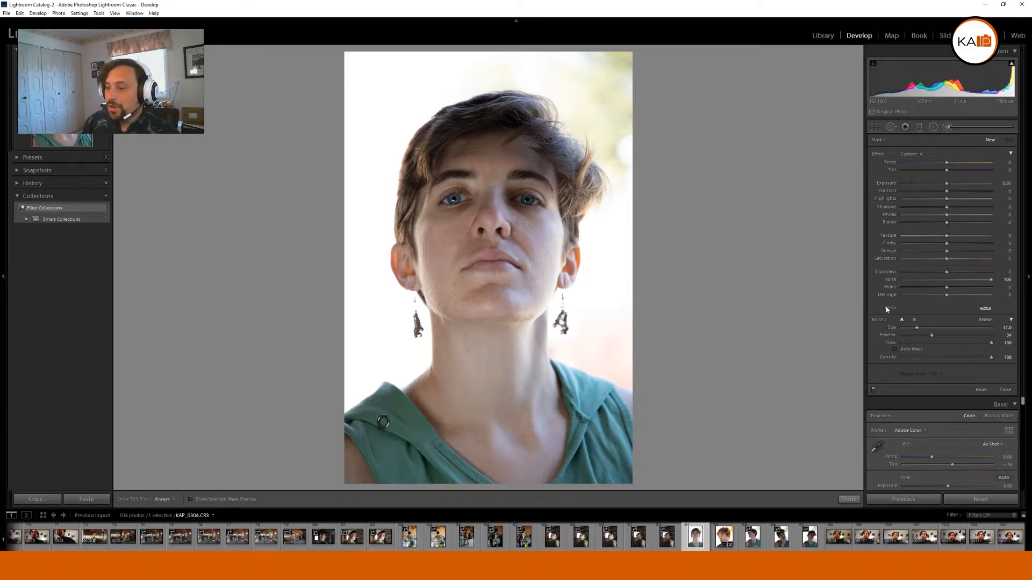
{"action": "left_click_drag", "start_coordinate": [947, 163], "coordinate": [952, 165]}
{"action": "scroll", "coordinate": [595, 309], "scroll_direction": "up", "scroll_amount": 5}
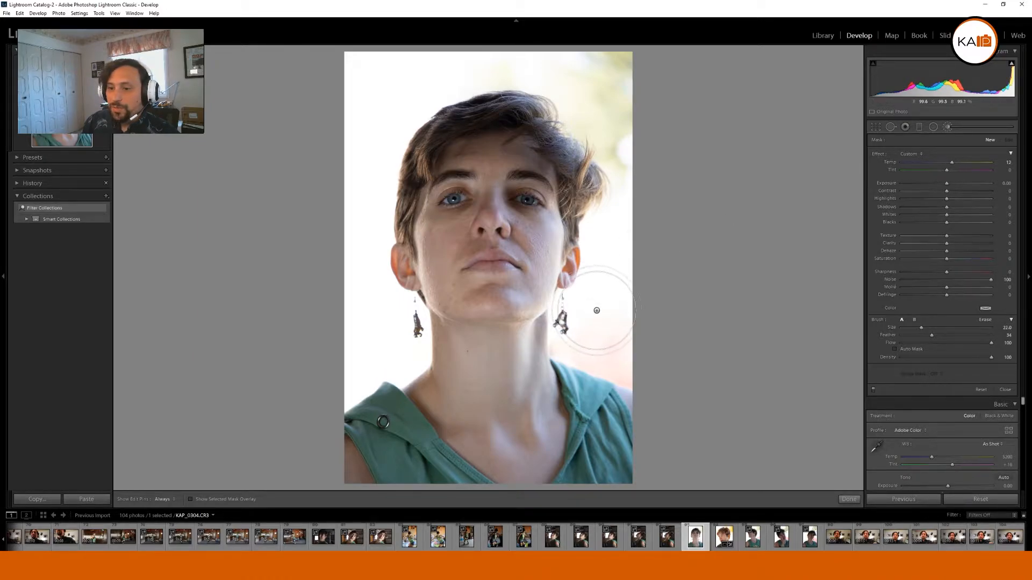
{"action": "mouse_move", "coordinate": [596, 311]}
{"action": "left_mouse_down"}
{"action": "mouse_move", "coordinate": [584, 353]}
{"action": "mouse_move", "coordinate": [601, 276]}
{"action": "mouse_move", "coordinate": [583, 382]}
{"action": "mouse_move", "coordinate": [608, 271]}
{"action": "mouse_move", "coordinate": [585, 365]}
{"action": "mouse_move", "coordinate": [603, 187]}
{"action": "mouse_move", "coordinate": [627, 159]}
{"action": "mouse_move", "coordinate": [603, 168]}
{"action": "mouse_move", "coordinate": [562, 120]}
{"action": "mouse_move", "coordinate": [615, 97]}
{"action": "mouse_move", "coordinate": [476, 90]}
{"action": "left_mouse_up"}
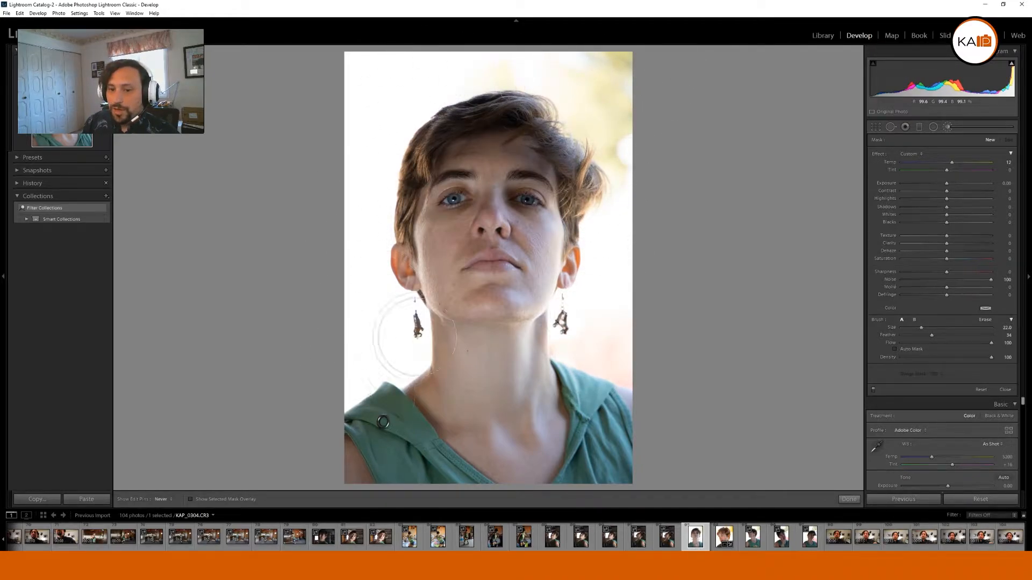
{"action": "mouse_move", "coordinate": [393, 333]}
{"action": "left_mouse_down"}
{"action": "mouse_move", "coordinate": [368, 236]}
{"action": "mouse_move", "coordinate": [445, 108]}
{"action": "mouse_move", "coordinate": [592, 81]}
{"action": "mouse_move", "coordinate": [606, 315]}
{"action": "mouse_move", "coordinate": [597, 318]}
{"action": "left_mouse_up"}
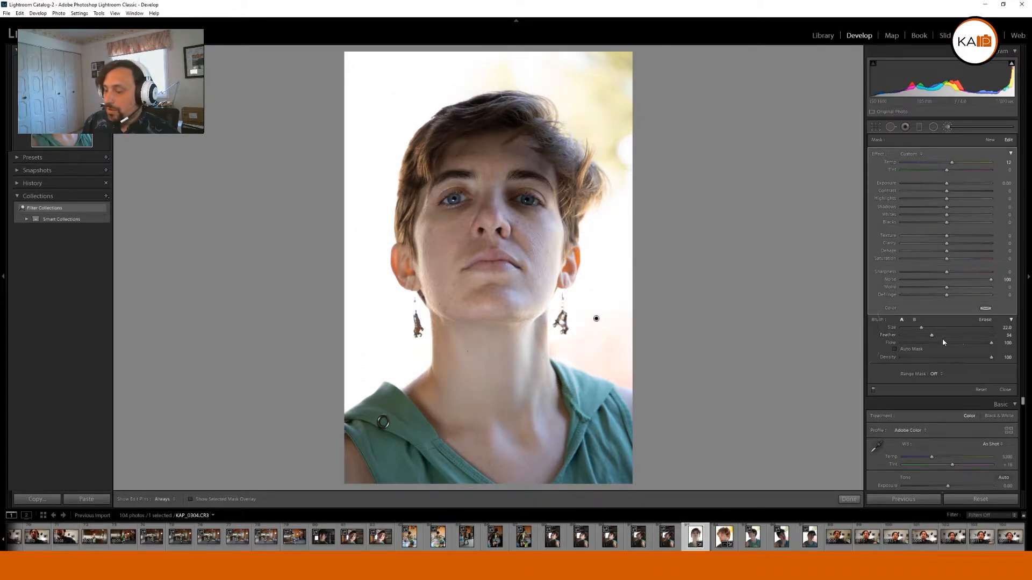
Step: Check the mask overlay, extend the brush mask down both sides over the shoulders, and raise its Temp to 39
{"action": "key", "text": "o"}
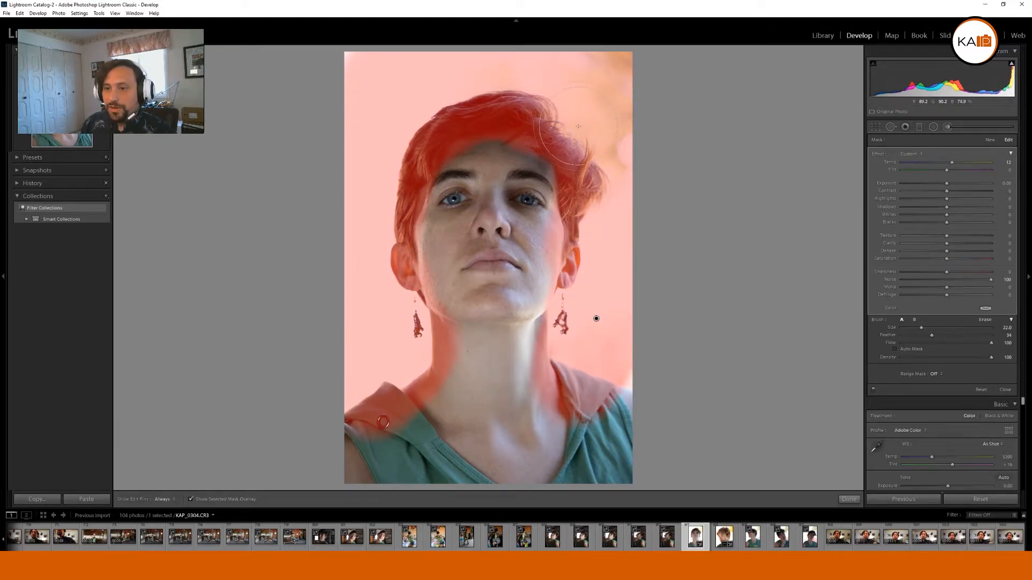
{"action": "left_click_drag", "start_coordinate": [613, 280], "coordinate": [611, 410]}
{"action": "mouse_move", "coordinate": [373, 353]}
{"action": "left_mouse_down"}
{"action": "mouse_move", "coordinate": [383, 422]}
{"action": "mouse_move", "coordinate": [354, 451]}
{"action": "left_mouse_up"}
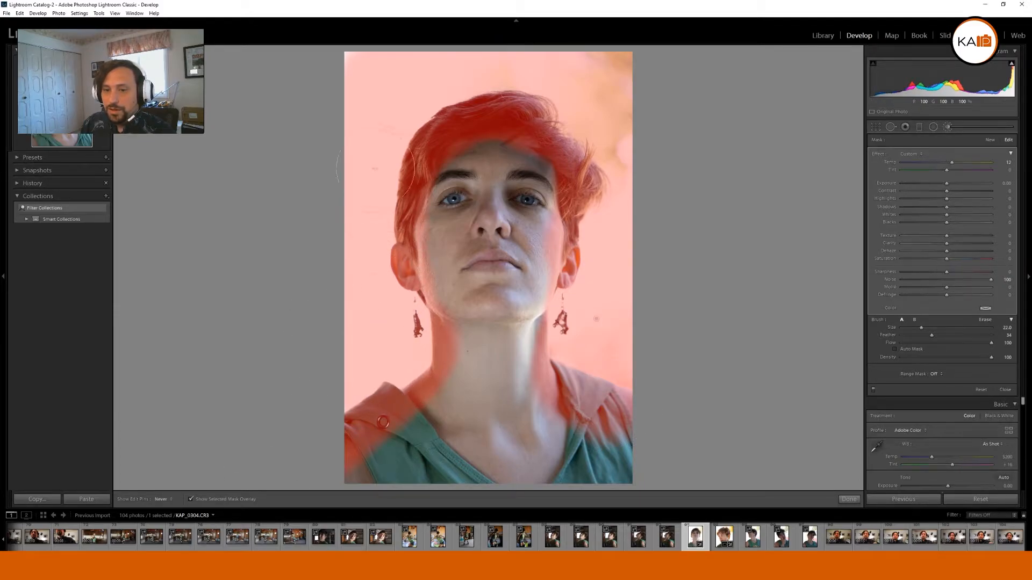
{"action": "key", "text": "o"}
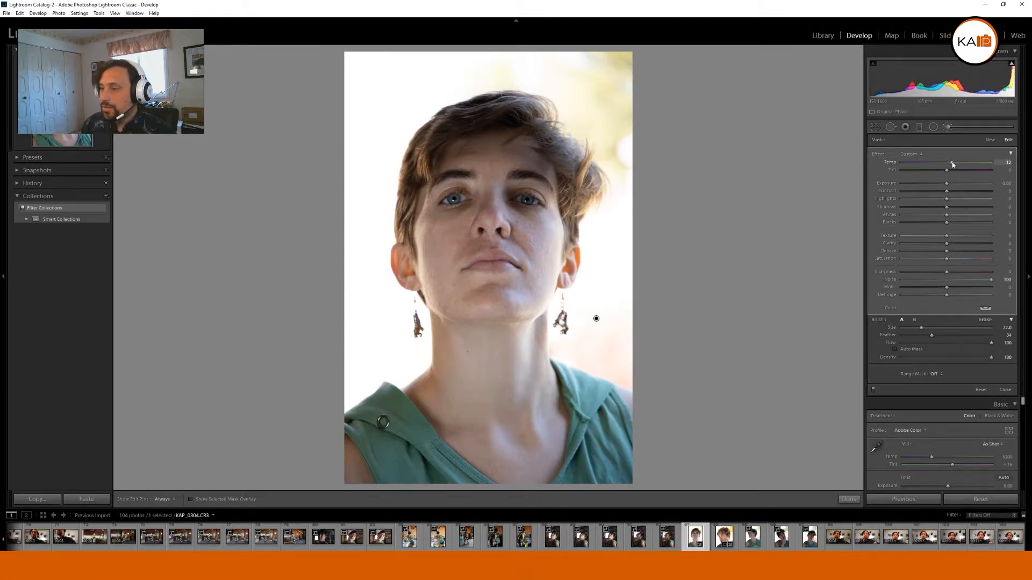
{"action": "left_click_drag", "start_coordinate": [954, 162], "coordinate": [963, 164]}
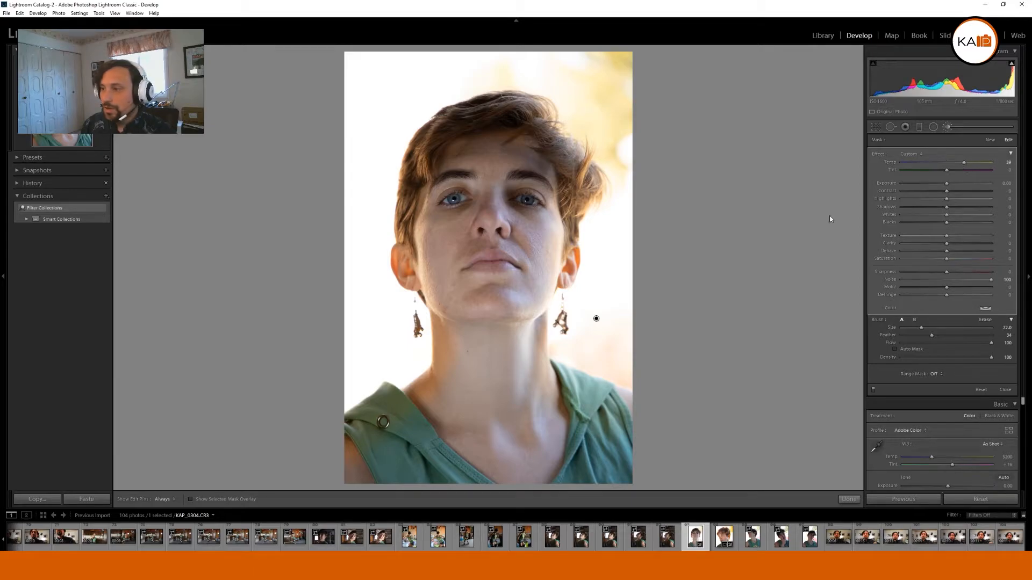
{"action": "left_click", "coordinate": [849, 498]}
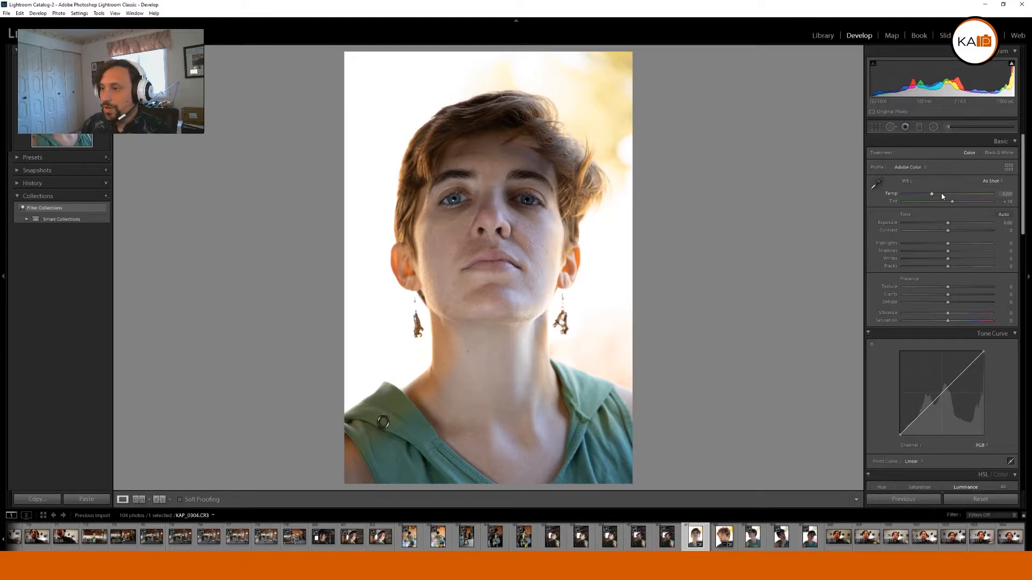
Step: Set the photo's overall white balance to Temp 6163 and Tint +26
{"action": "left_click_drag", "start_coordinate": [933, 194], "coordinate": [941, 195]}
{"action": "left_click", "coordinate": [552, 254]}
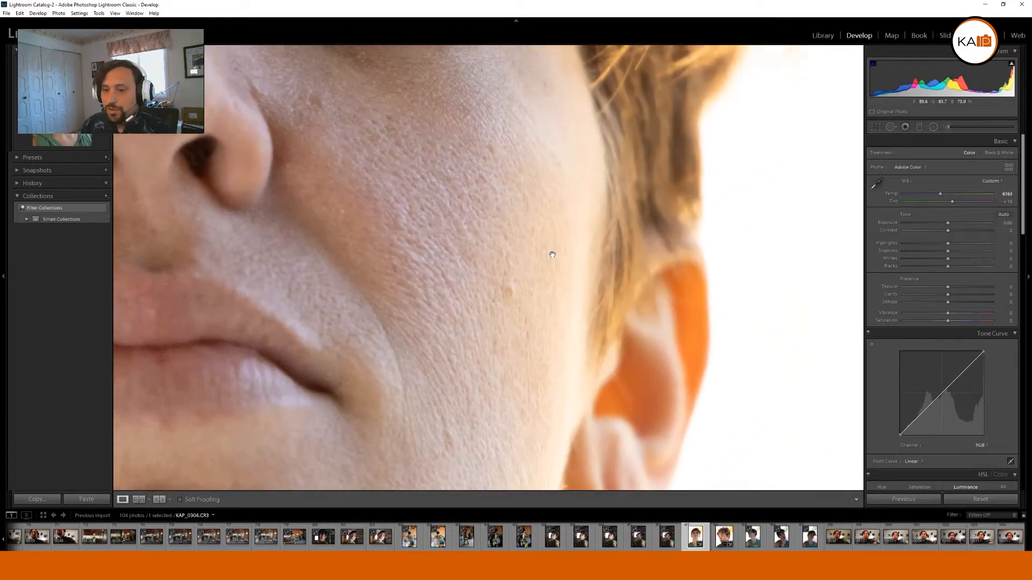
{"action": "left_click", "coordinate": [548, 249]}
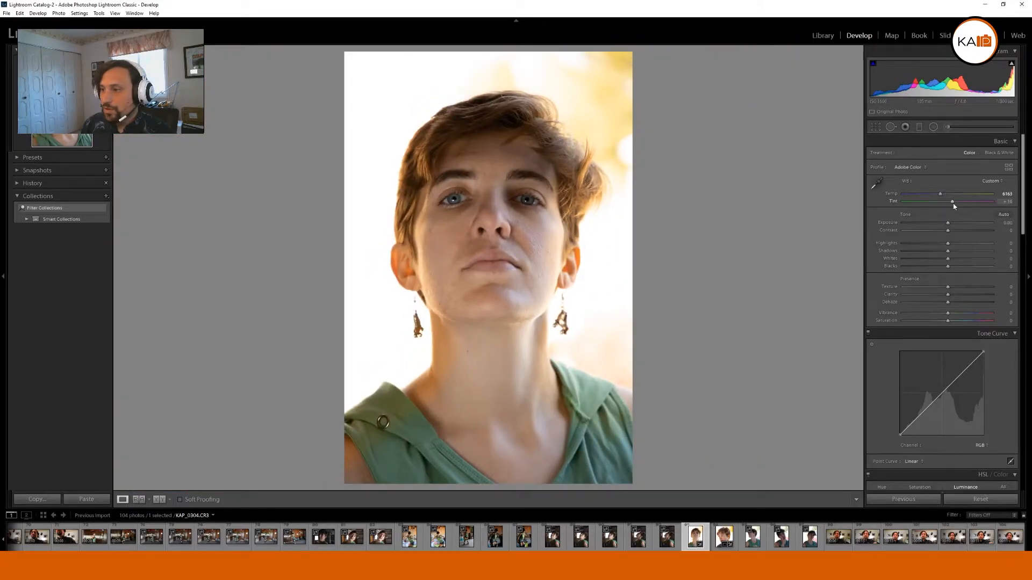
{"action": "left_click_drag", "start_coordinate": [953, 204], "coordinate": [957, 203]}
Step: Reopen the background brush mask and erase its spill along the face and jawline with an eraser of size 13
{"action": "left_click", "coordinate": [948, 126]}
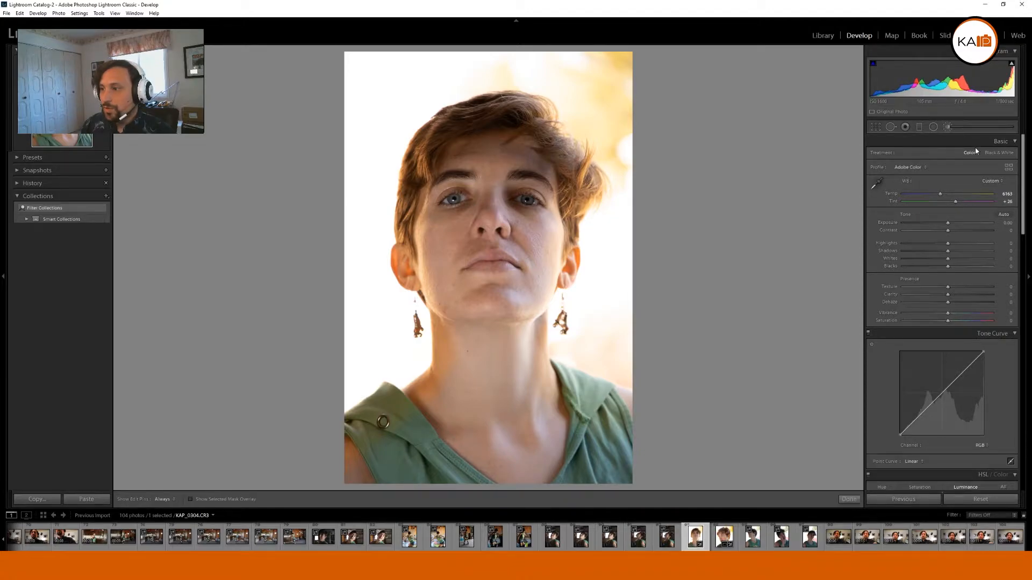
{"action": "left_click", "coordinate": [595, 319]}
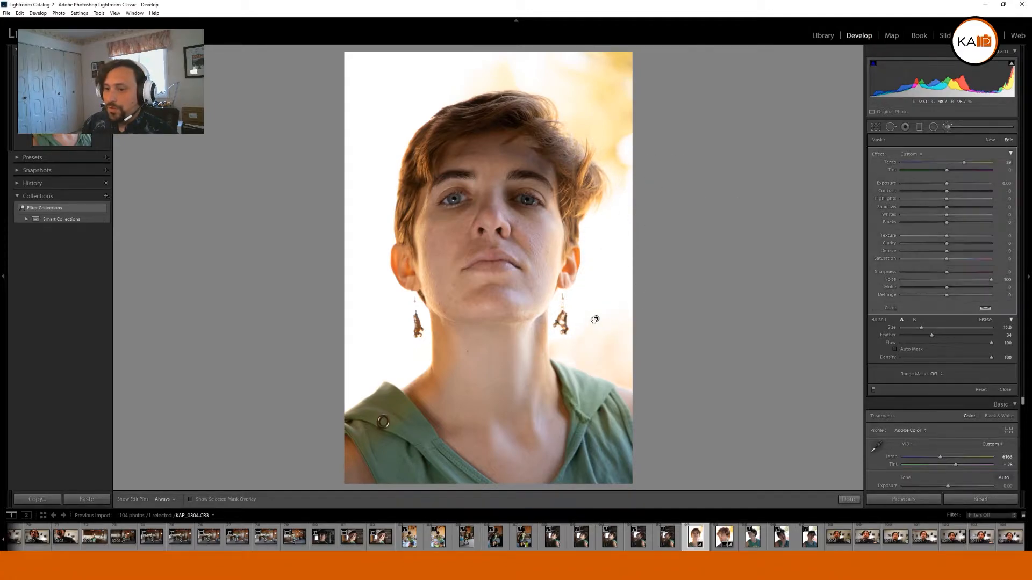
{"action": "left_click", "coordinate": [985, 319]}
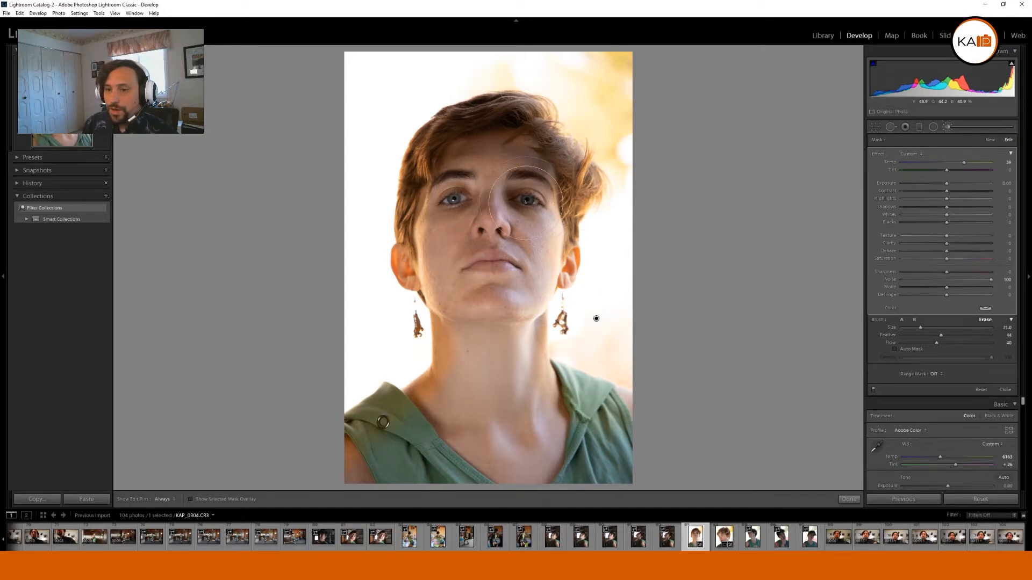
{"action": "scroll", "coordinate": [525, 202], "scroll_direction": "down", "scroll_amount": 6}
{"action": "key", "text": "h"}
{"action": "key", "text": "h"}
{"action": "key", "text": "h"}
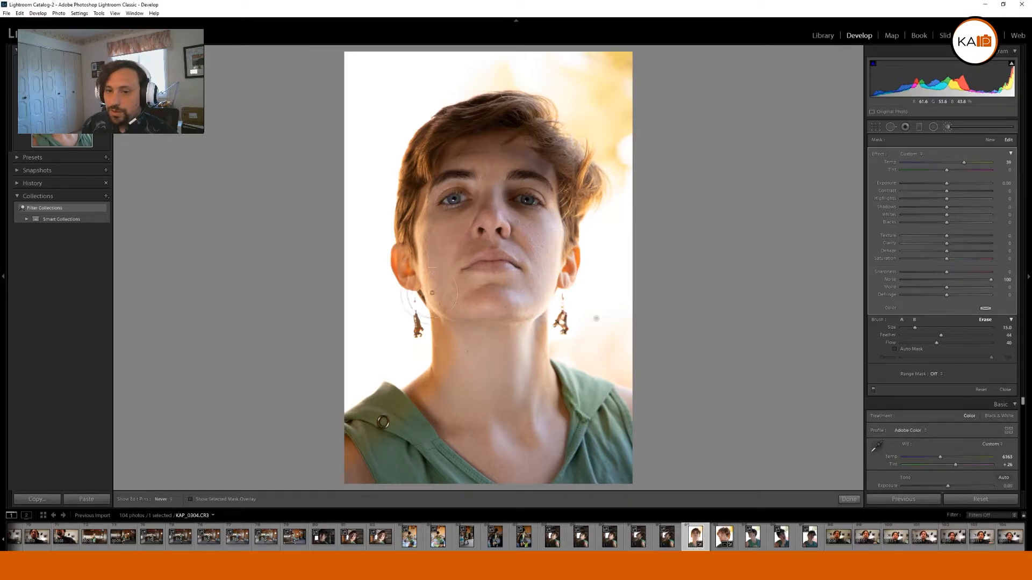
{"action": "key", "text": "h"}
{"action": "key", "text": "h"}
{"action": "key", "text": "h"}
{"action": "key", "text": "h"}
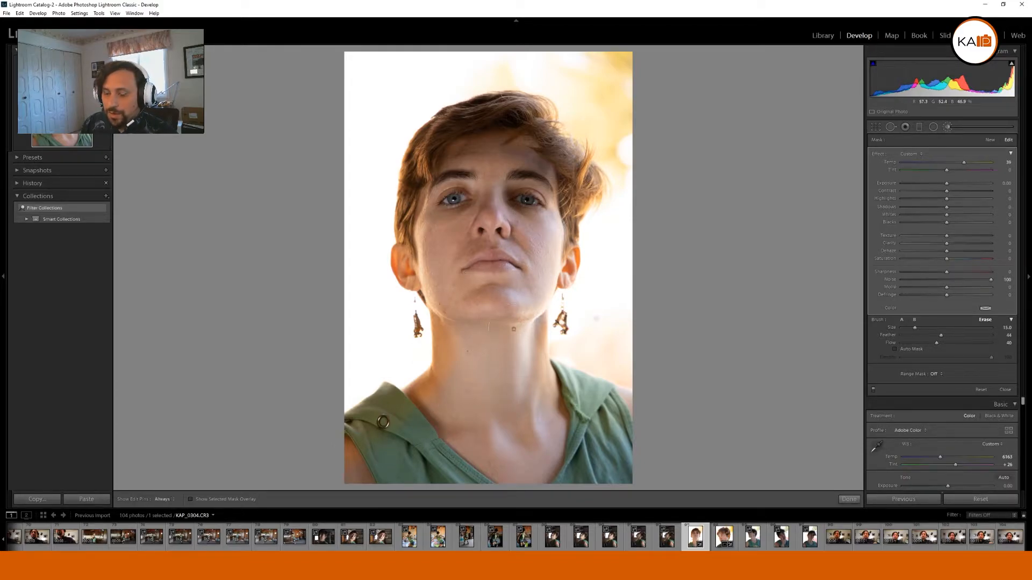
Step: Check the mask overlay and erase the remaining spill around the chin and neck
{"action": "key", "text": "o"}
{"action": "key", "text": "h"}
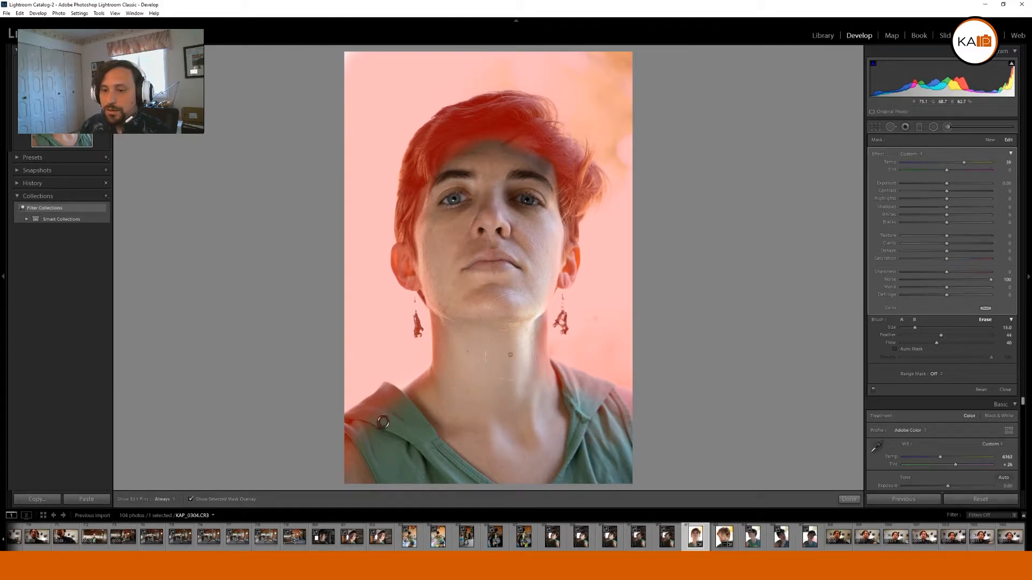
{"action": "key", "text": "o"}
{"action": "key", "text": "o"}
{"action": "key", "text": "h"}
{"action": "key", "text": "o"}
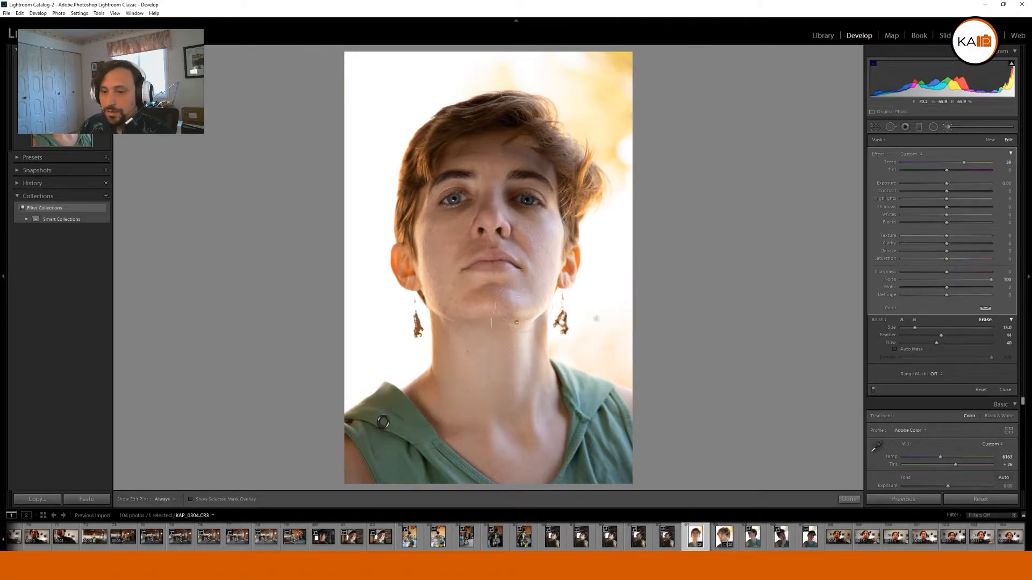
{"action": "key", "text": "h"}
Step: Set the brush mask's Tint to 5, finish the mask, and compare the photo with its unedited version
{"action": "left_click_drag", "start_coordinate": [946, 170], "coordinate": [948, 172]}
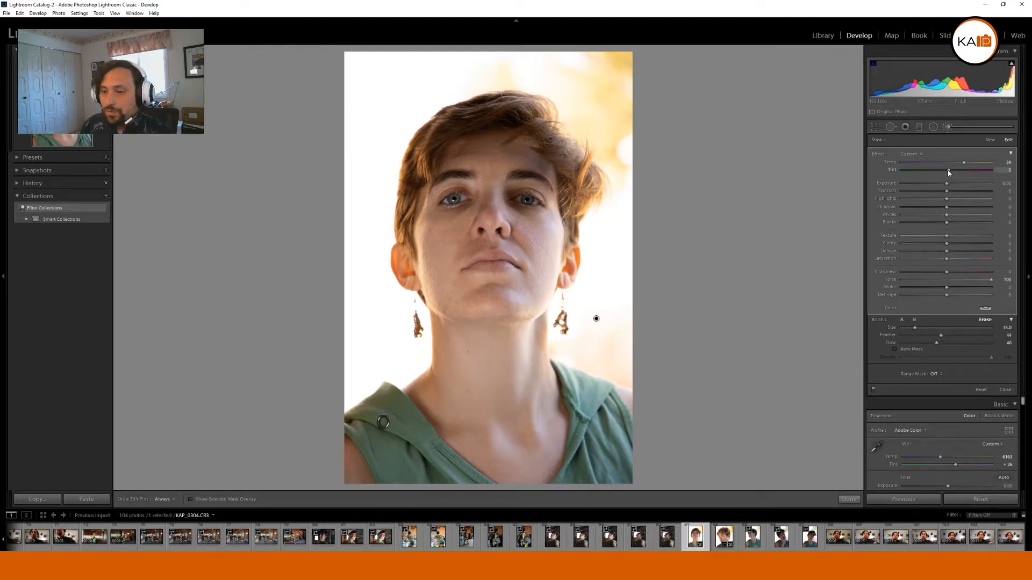
{"action": "key", "text": "h"}
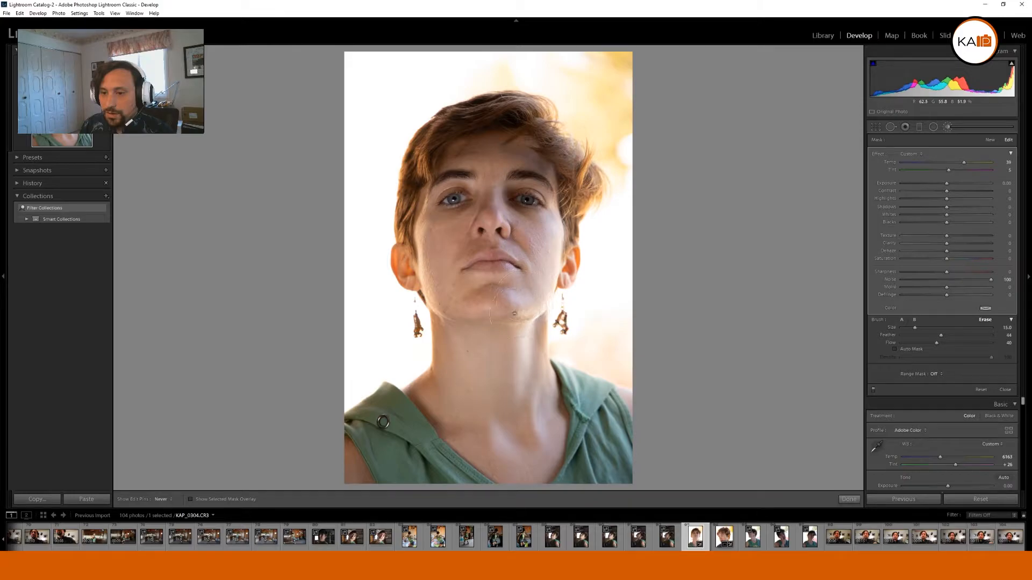
{"action": "key", "text": "h"}
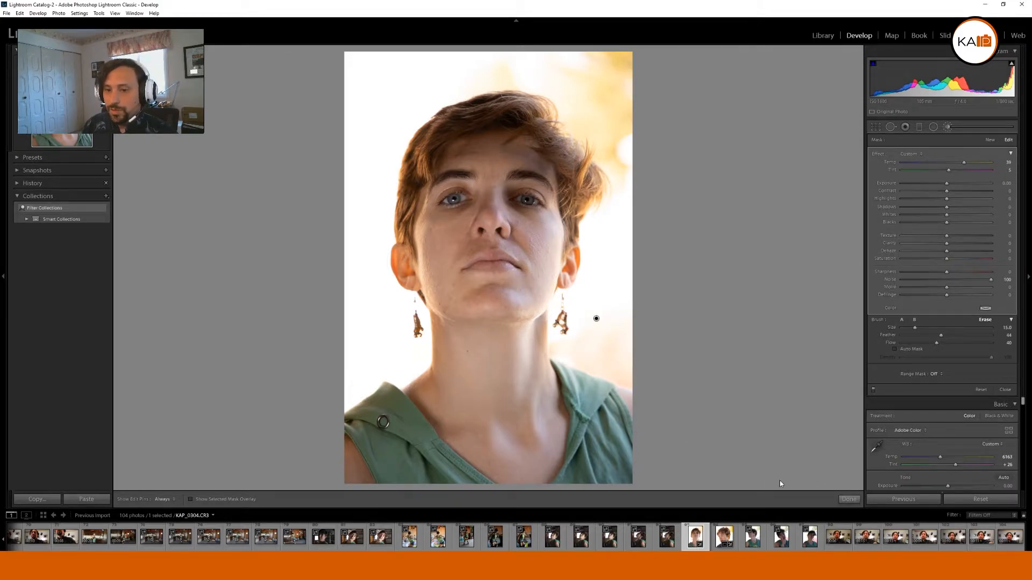
{"action": "left_click", "coordinate": [849, 499]}
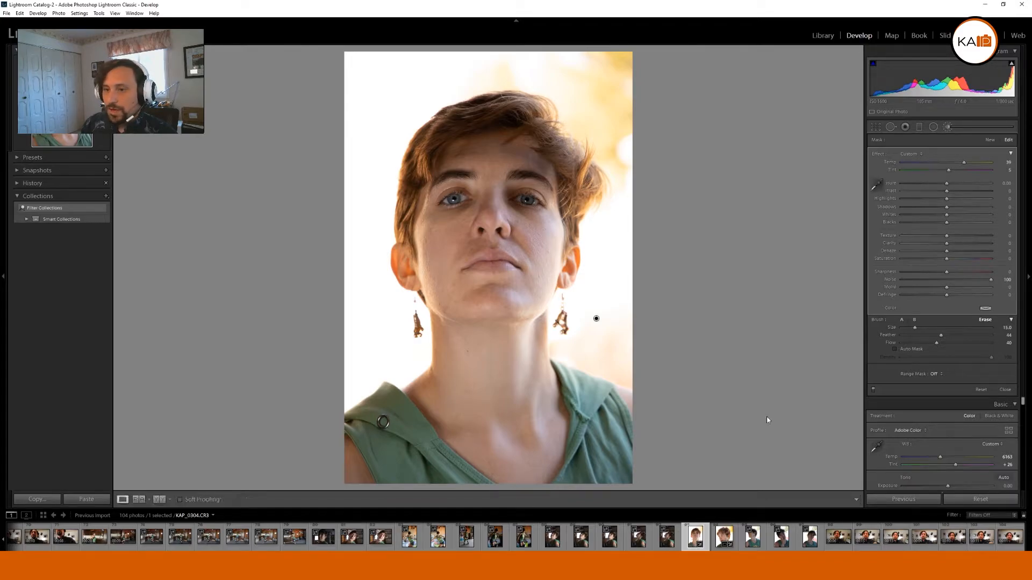
{"action": "key", "text": "backslash"}
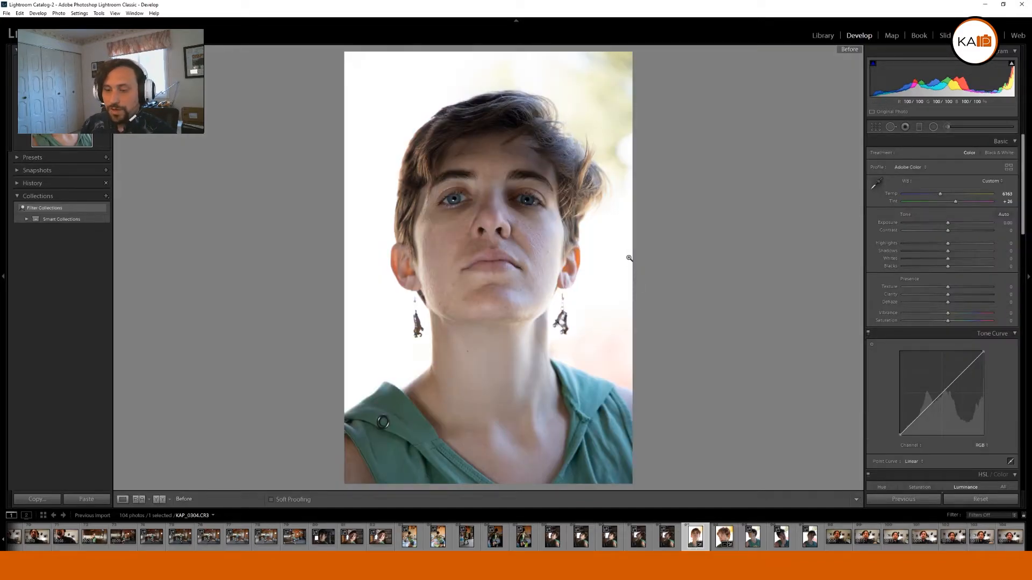
{"action": "key", "text": "backslash"}
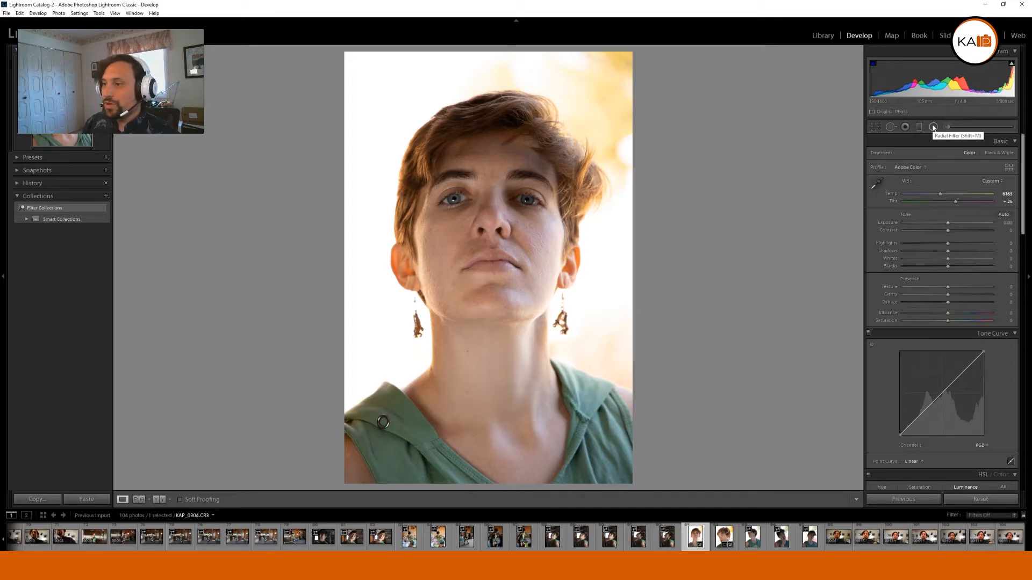
Step: Start a radial filter with Temp reset to 0 and draw a large ellipse centred on the background beside the hair
{"action": "left_click", "coordinate": [933, 127]}
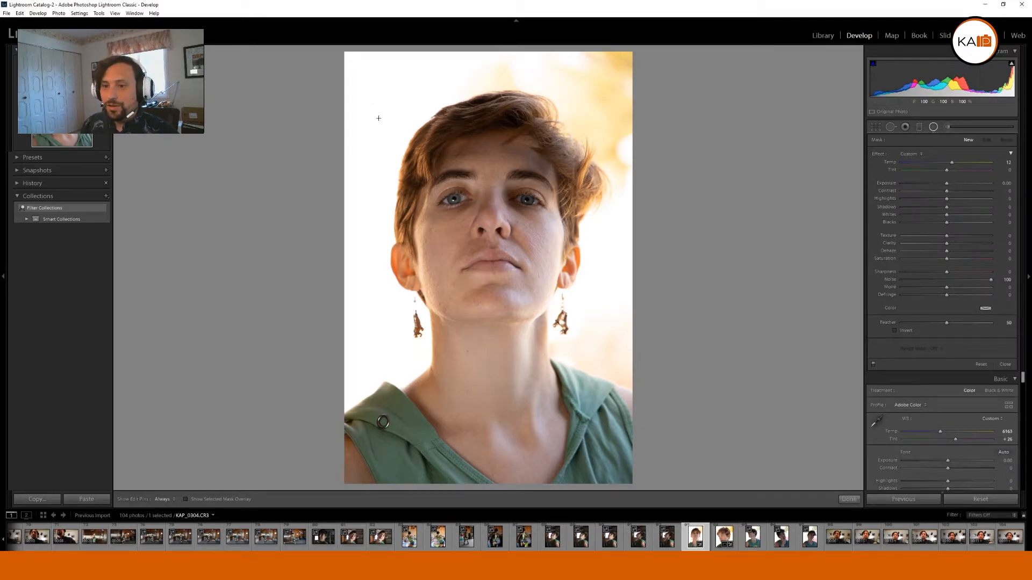
{"action": "double_click", "coordinate": [890, 162]}
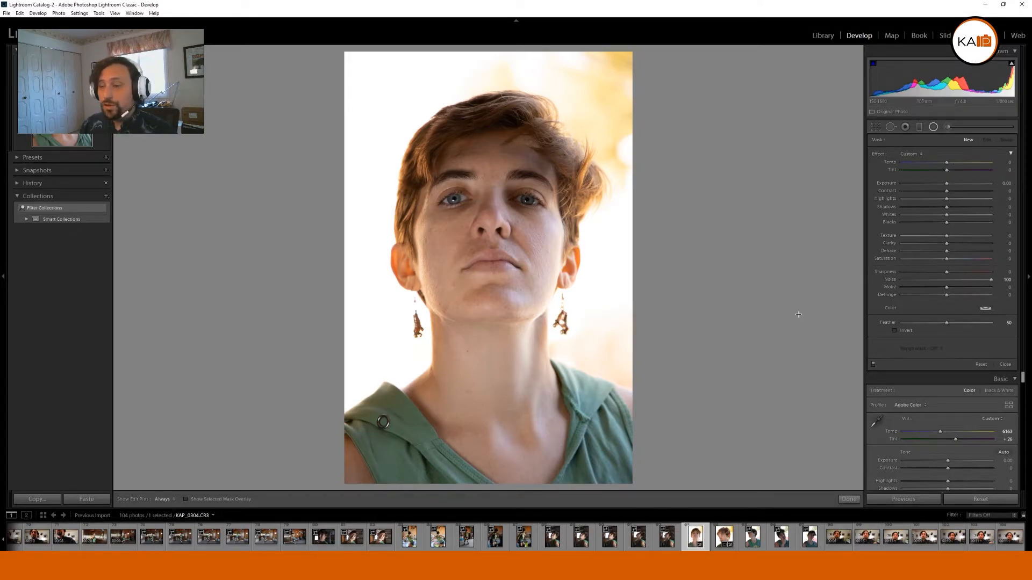
{"action": "left_click_drag", "start_coordinate": [960, 253], "coordinate": [948, 252]}
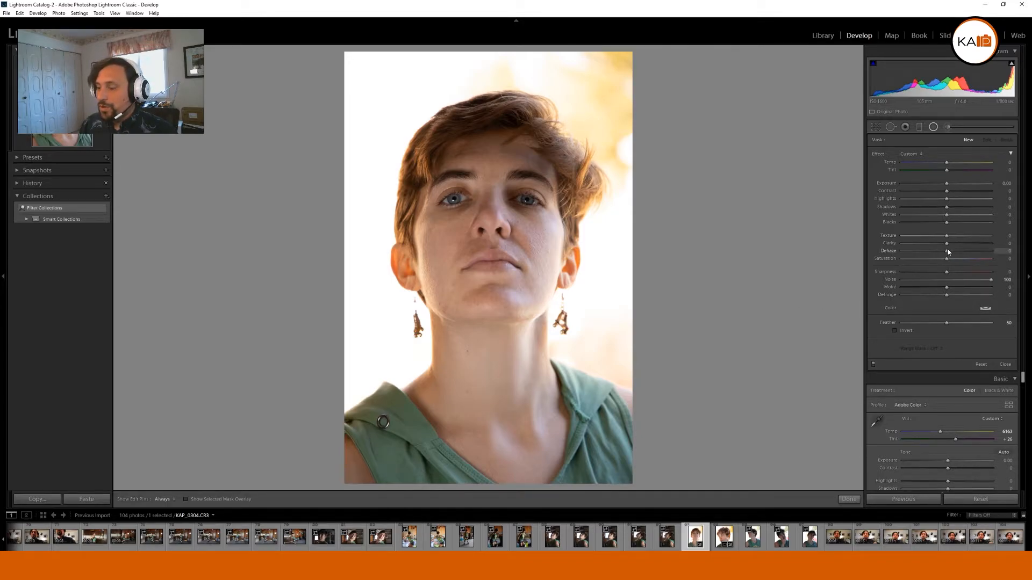
{"action": "left_click_drag", "start_coordinate": [370, 110], "coordinate": [559, 245]}
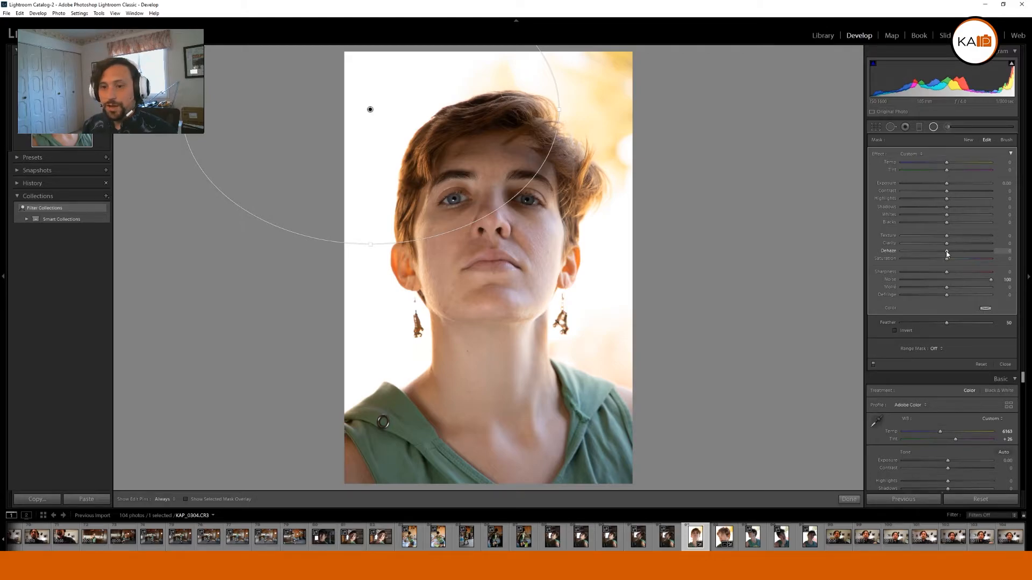
Step: Invert the radial filter with Dehaze at -33 and move its ellipse toward the subject's forehead
{"action": "left_click_drag", "start_coordinate": [947, 253], "coordinate": [935, 254]}
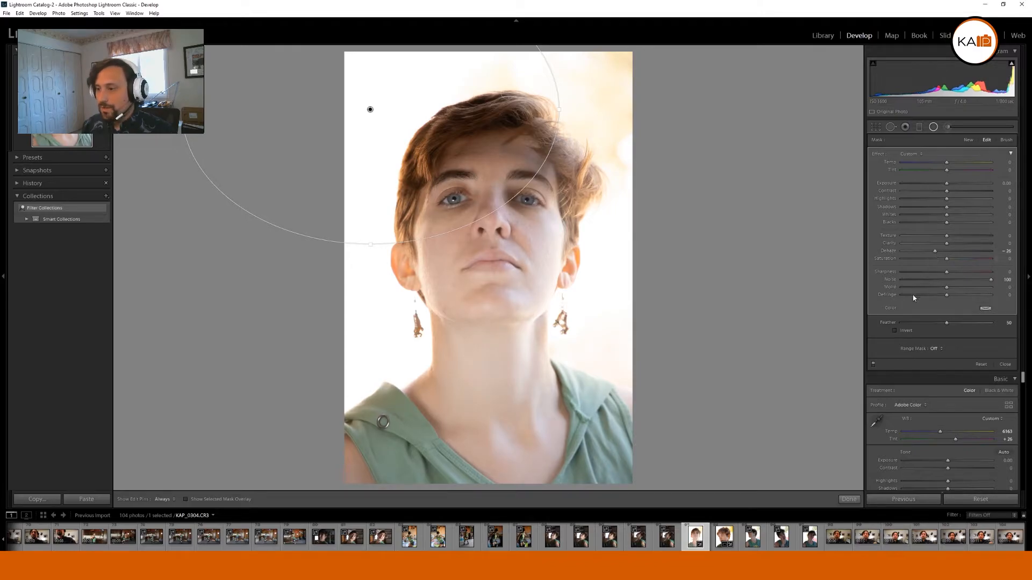
{"action": "left_click", "coordinate": [895, 331]}
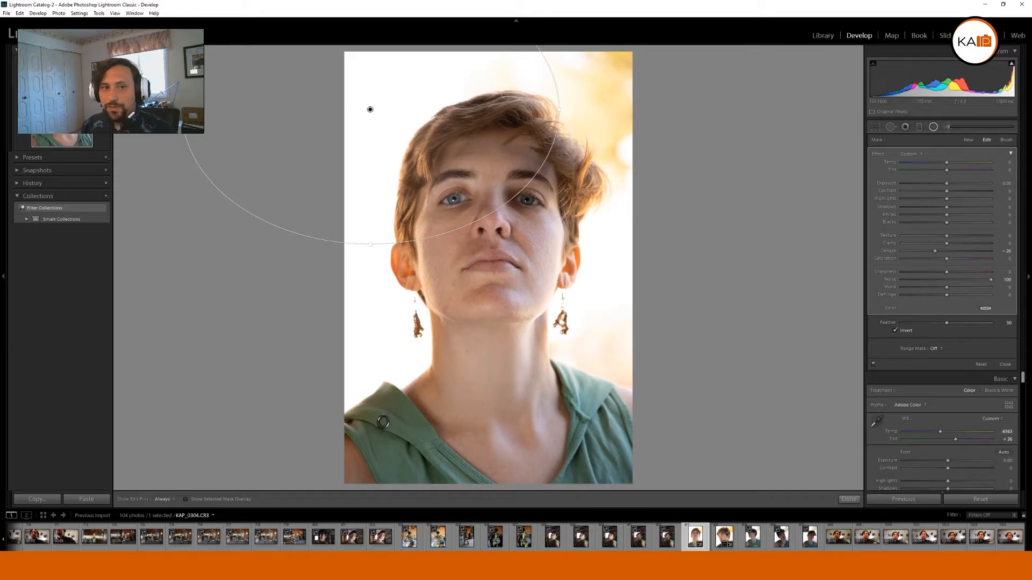
{"action": "mouse_move", "coordinate": [933, 252]}
{"action": "left_mouse_down"}
{"action": "mouse_move", "coordinate": [905, 255]}
{"action": "mouse_move", "coordinate": [932, 254]}
{"action": "left_mouse_up"}
{"action": "left_click_drag", "start_coordinate": [370, 109], "coordinate": [412, 156]}
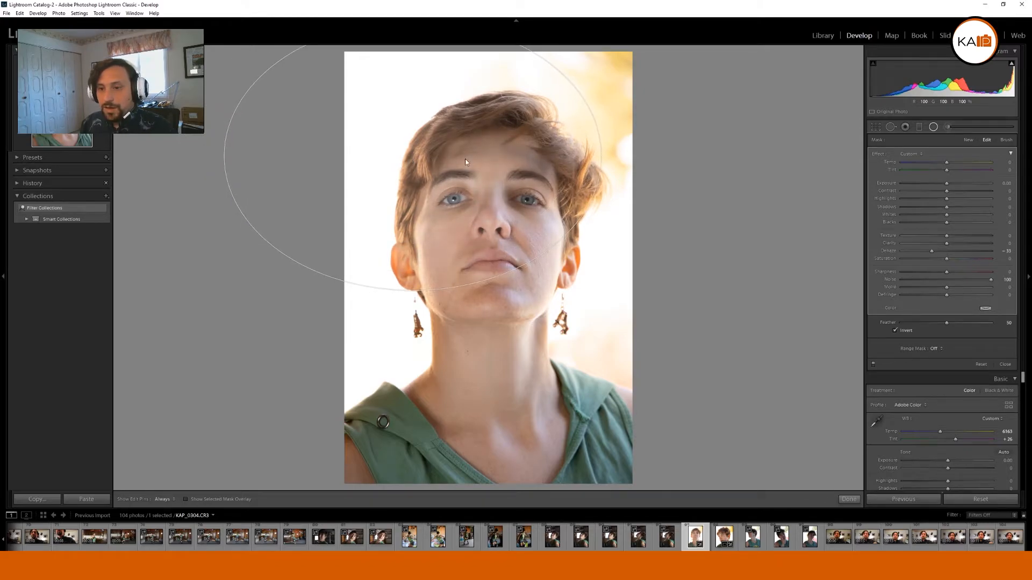
Step: Enlarge the radial filter's ellipse to reach the earrings, feather it to 78, and apply Dehaze -38 and Saturation -12
{"action": "left_click_drag", "start_coordinate": [601, 156], "coordinate": [632, 155]}
{"action": "left_click_drag", "start_coordinate": [413, 291], "coordinate": [412, 333]}
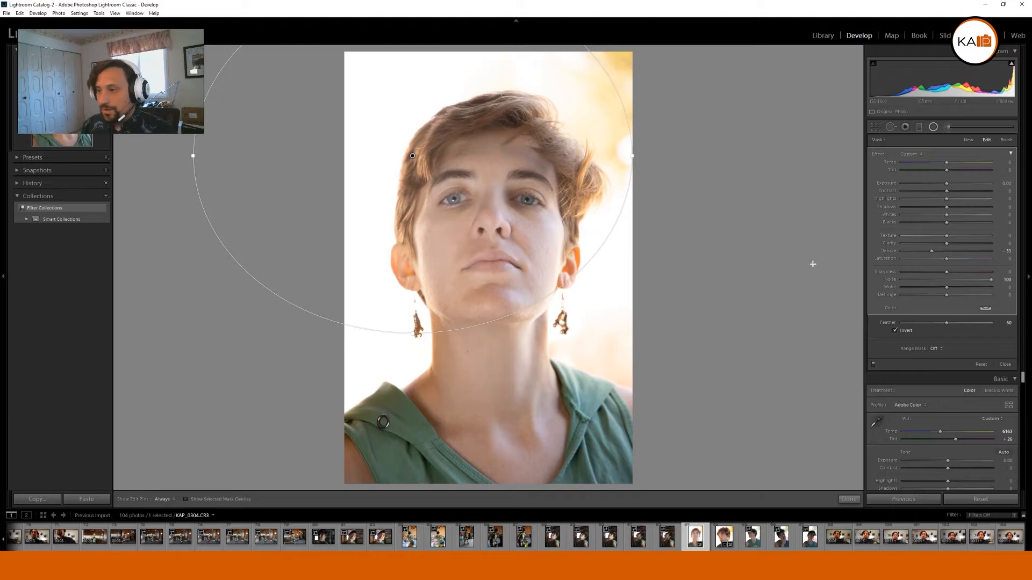
{"action": "left_click_drag", "start_coordinate": [947, 324], "coordinate": [971, 324]}
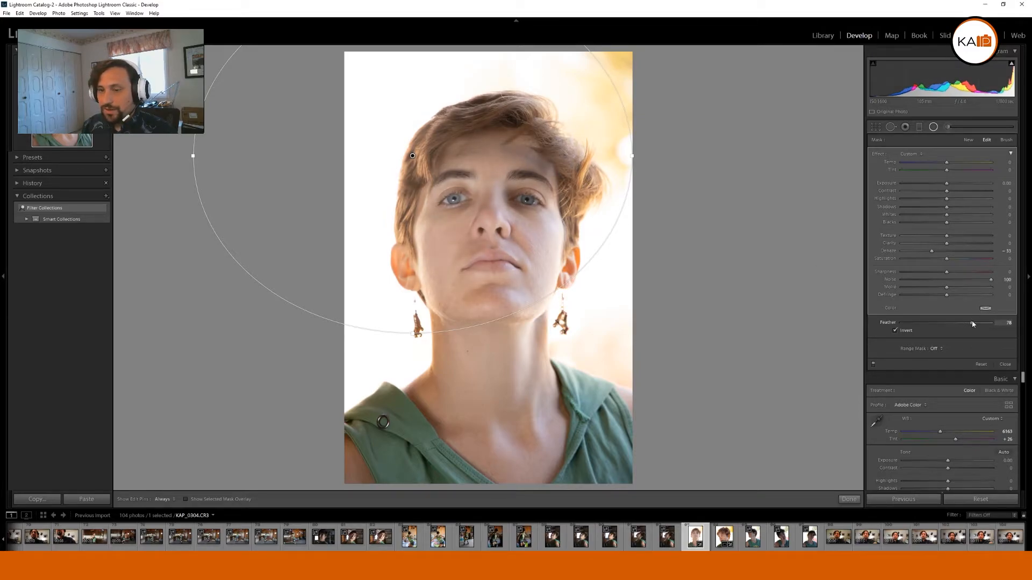
{"action": "left_click_drag", "start_coordinate": [931, 251], "coordinate": [941, 262]}
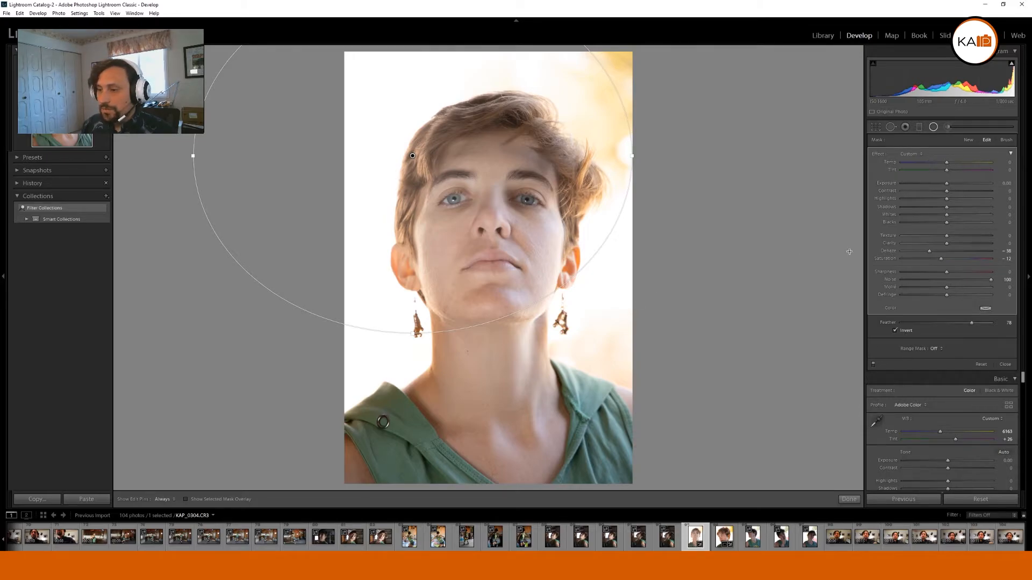
{"action": "left_click", "coordinate": [849, 500]}
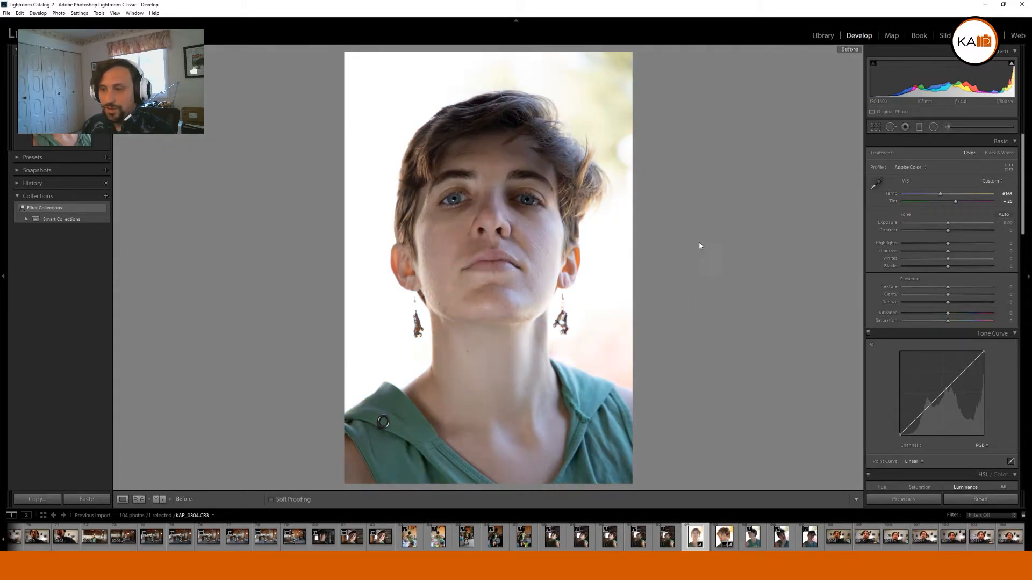
Step: Set the existing radial filter's Dehaze to -25, finish it, and compare the photo with its unedited version
{"action": "left_click", "coordinate": [934, 127]}
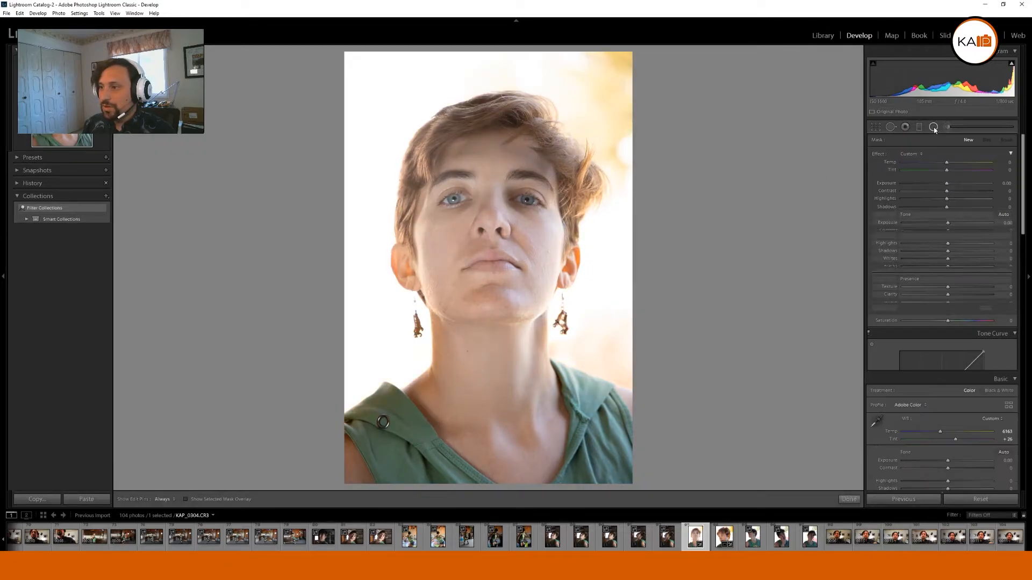
{"action": "left_click", "coordinate": [412, 156]}
{"action": "left_click_drag", "start_coordinate": [933, 252], "coordinate": [934, 250]}
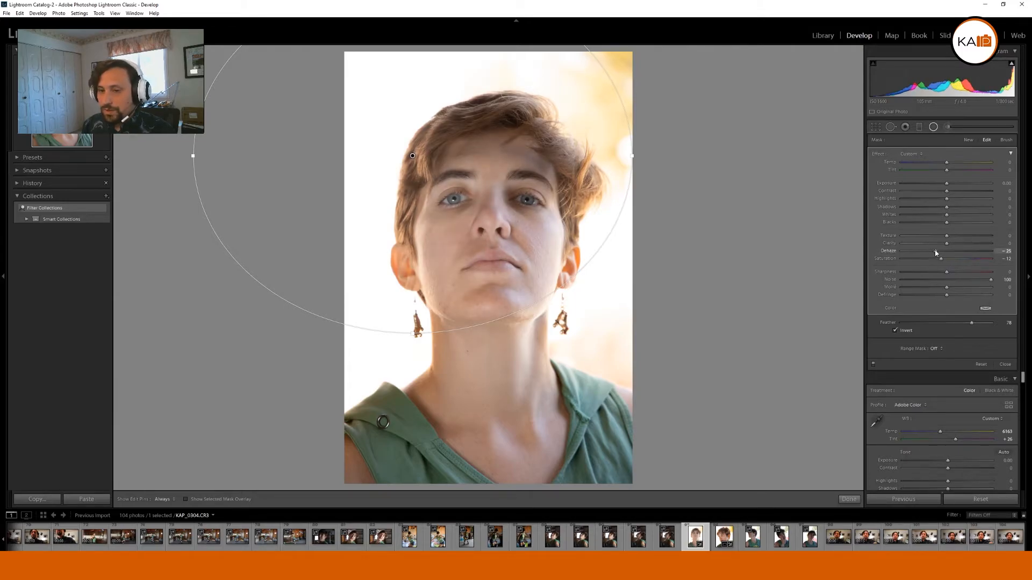
{"action": "left_click", "coordinate": [849, 499]}
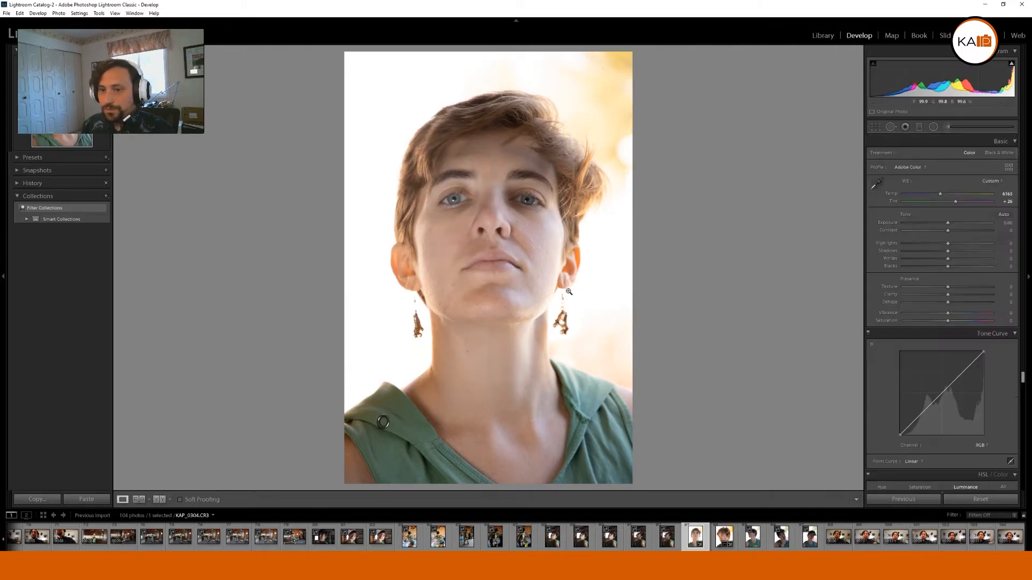
{"action": "key", "text": "backslash"}
{"action": "key", "text": "backslash"}
{"action": "key", "text": "backslash"}
{"action": "key", "text": "backslash"}
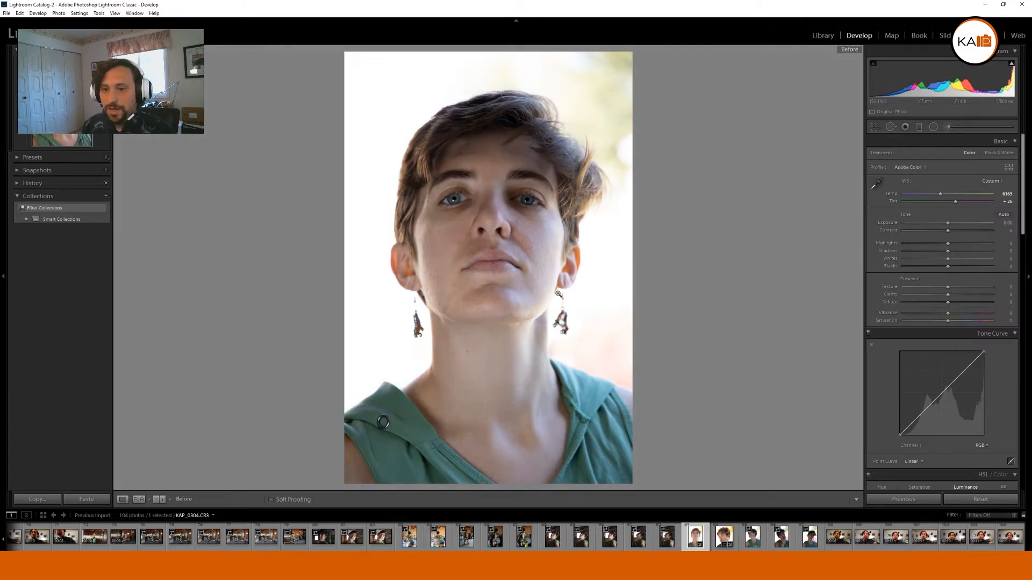
{"action": "key", "text": "backslash"}
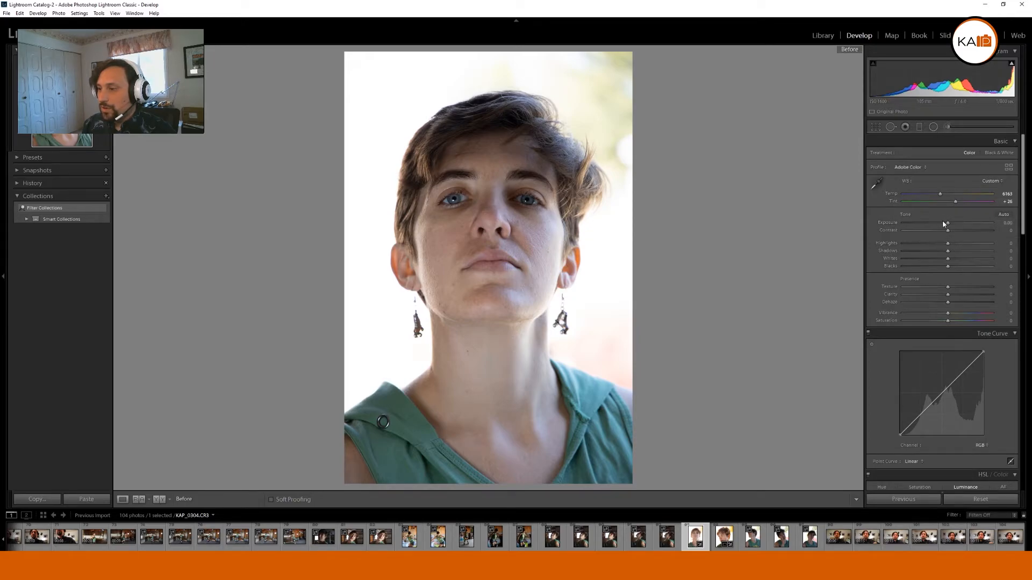
Step: Return to the edited view and set the whole photo's Exposure to -0.39 and Contrast to +13
{"action": "key", "text": "backslash"}
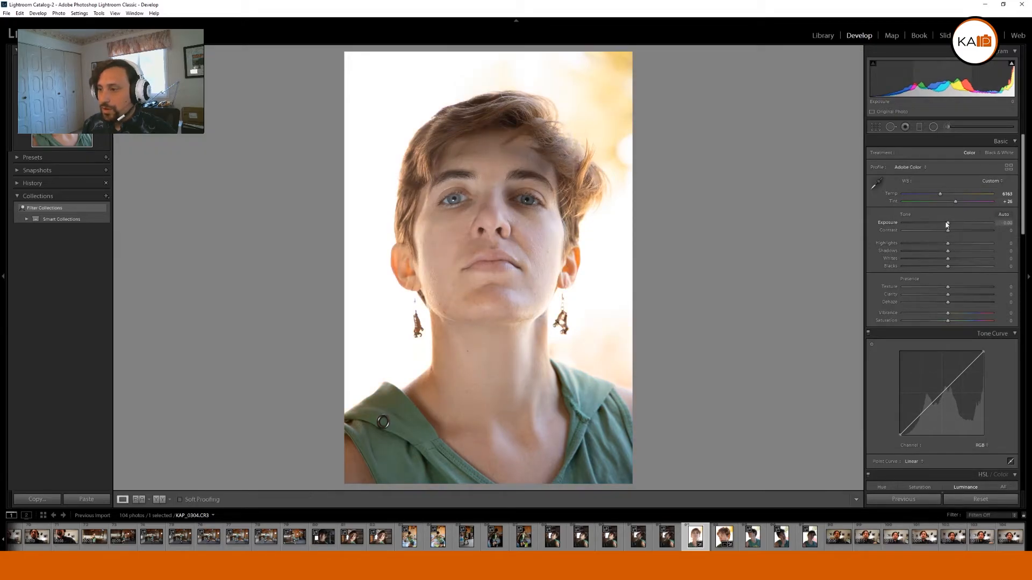
{"action": "left_click_drag", "start_coordinate": [948, 223], "coordinate": [945, 225]}
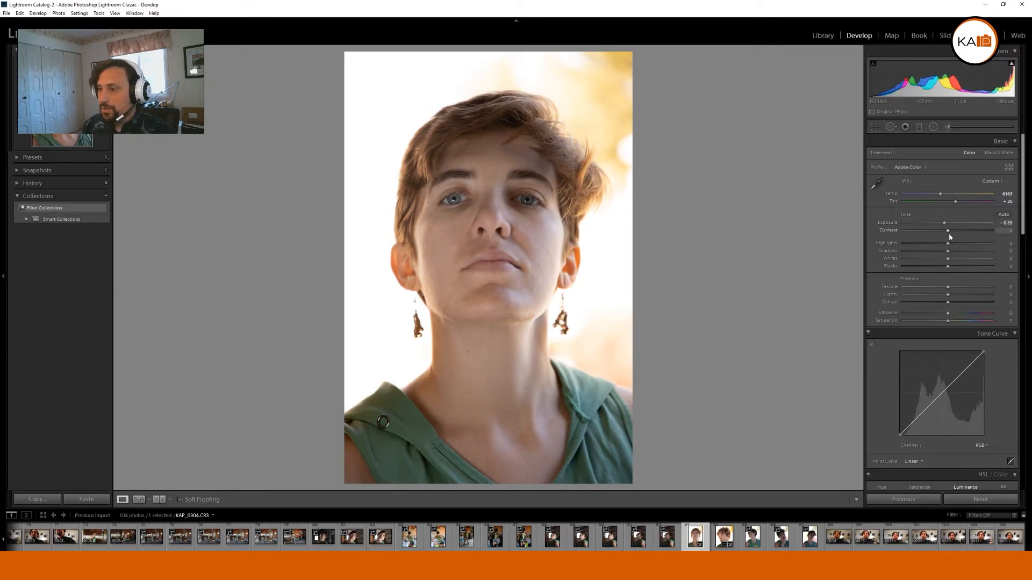
{"action": "left_click_drag", "start_coordinate": [949, 232], "coordinate": [955, 235]}
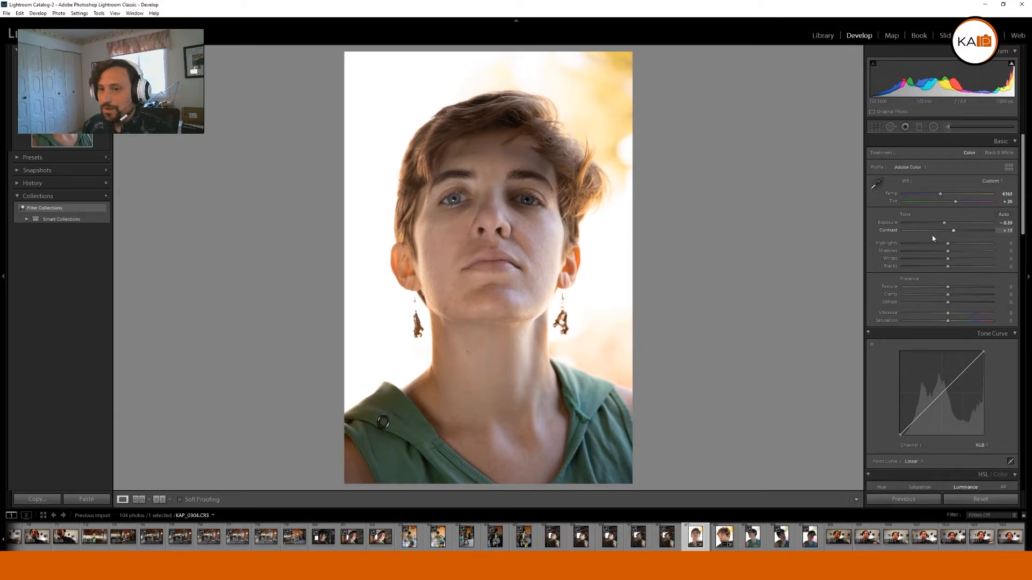
Step: Reopen the radial filter over the head and set its Dehaze to -44
{"action": "left_click", "coordinate": [935, 129]}
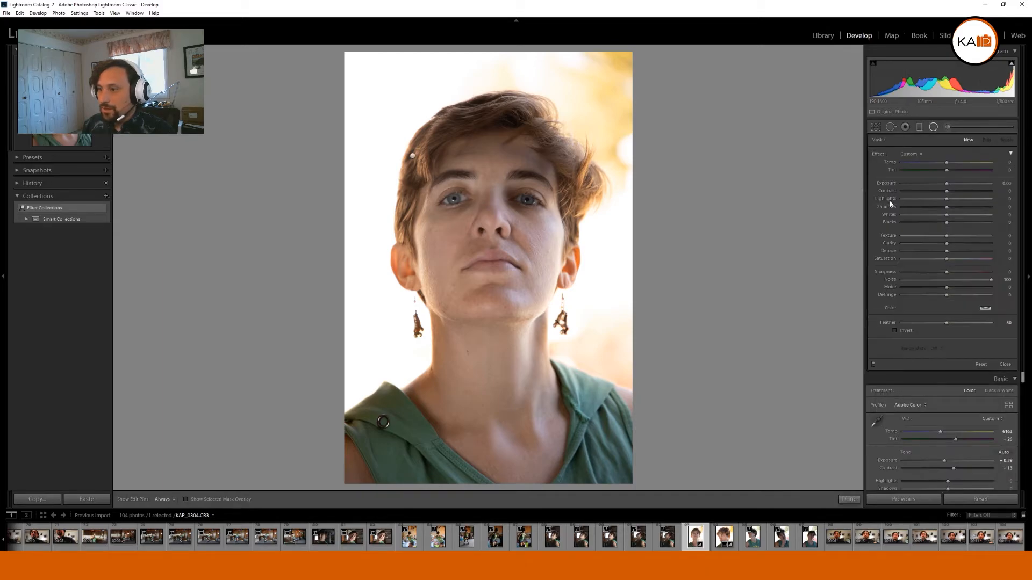
{"action": "left_click", "coordinate": [412, 156]}
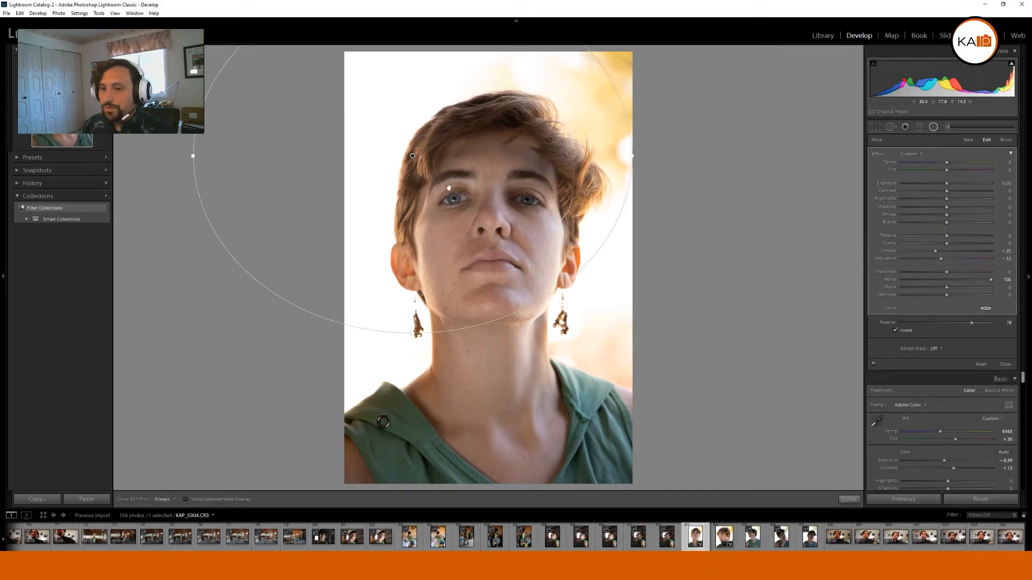
{"action": "left_click_drag", "start_coordinate": [935, 251], "coordinate": [926, 255]}
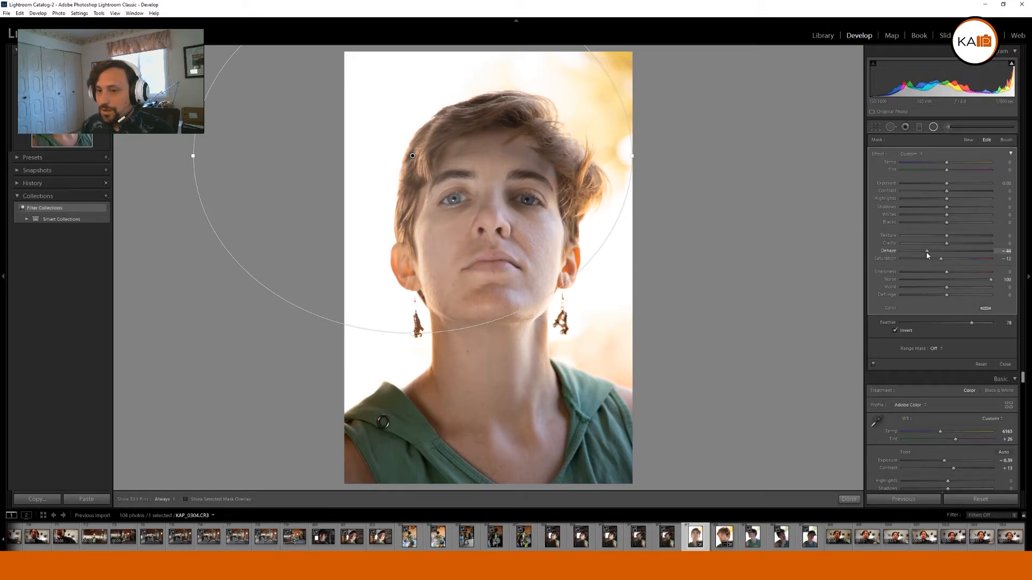
Step: Widen the radial filter's ellipse, recentre it on the forehead, and set its Feather to 74
{"action": "mouse_move", "coordinate": [412, 156]}
{"action": "left_mouse_down"}
{"action": "mouse_move", "coordinate": [408, 193]}
{"action": "mouse_move", "coordinate": [410, 165]}
{"action": "mouse_move", "coordinate": [398, 182]}
{"action": "mouse_move", "coordinate": [400, 132]}
{"action": "mouse_move", "coordinate": [392, 131]}
{"action": "mouse_move", "coordinate": [430, 92]}
{"action": "mouse_move", "coordinate": [534, 87]}
{"action": "mouse_move", "coordinate": [591, 138]}
{"action": "mouse_move", "coordinate": [599, 161]}
{"action": "mouse_move", "coordinate": [580, 110]}
{"action": "mouse_move", "coordinate": [497, 75]}
{"action": "mouse_move", "coordinate": [396, 103]}
{"action": "mouse_move", "coordinate": [361, 135]}
{"action": "mouse_move", "coordinate": [359, 159]}
{"action": "mouse_move", "coordinate": [376, 179]}
{"action": "mouse_move", "coordinate": [400, 162]}
{"action": "left_mouse_up"}
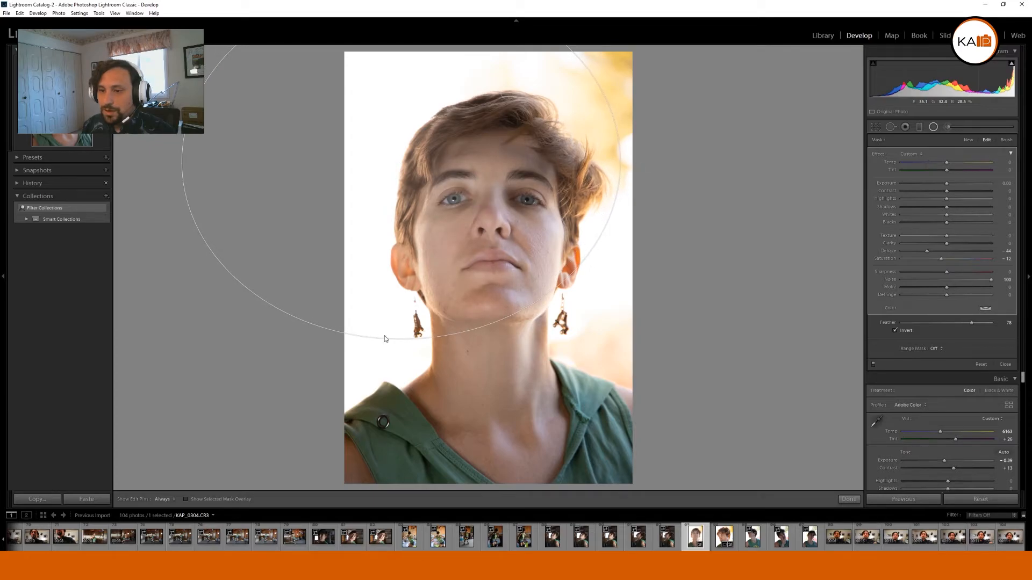
{"action": "left_click_drag", "start_coordinate": [620, 161], "coordinate": [639, 162]}
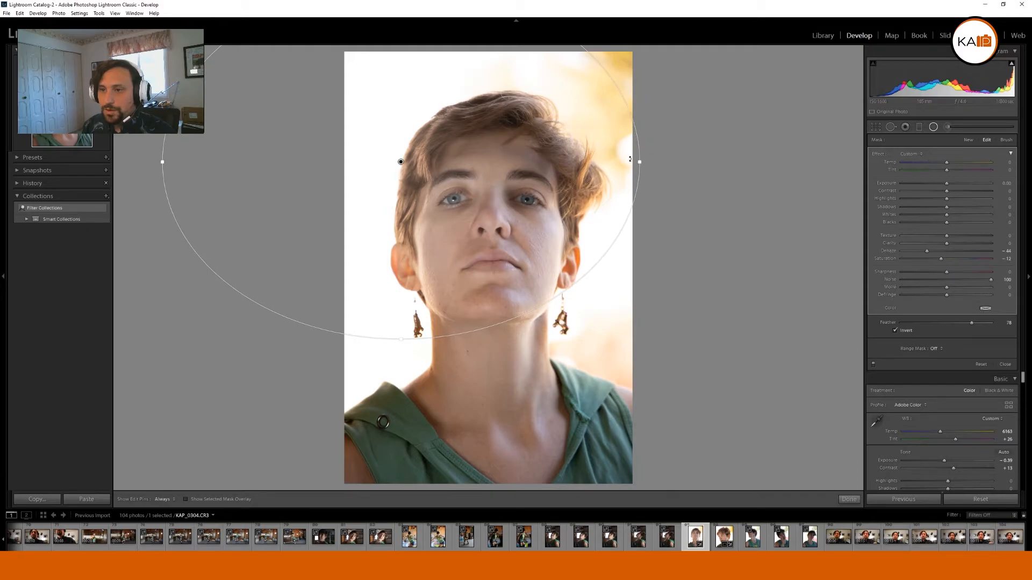
{"action": "left_click_drag", "start_coordinate": [449, 224], "coordinate": [479, 225]}
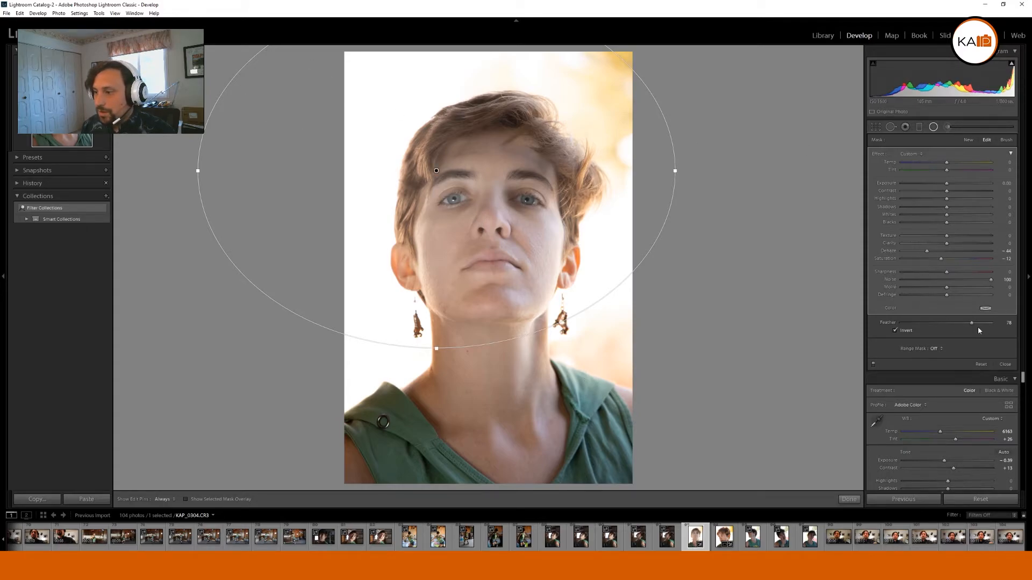
{"action": "left_click_drag", "start_coordinate": [972, 324], "coordinate": [967, 324]}
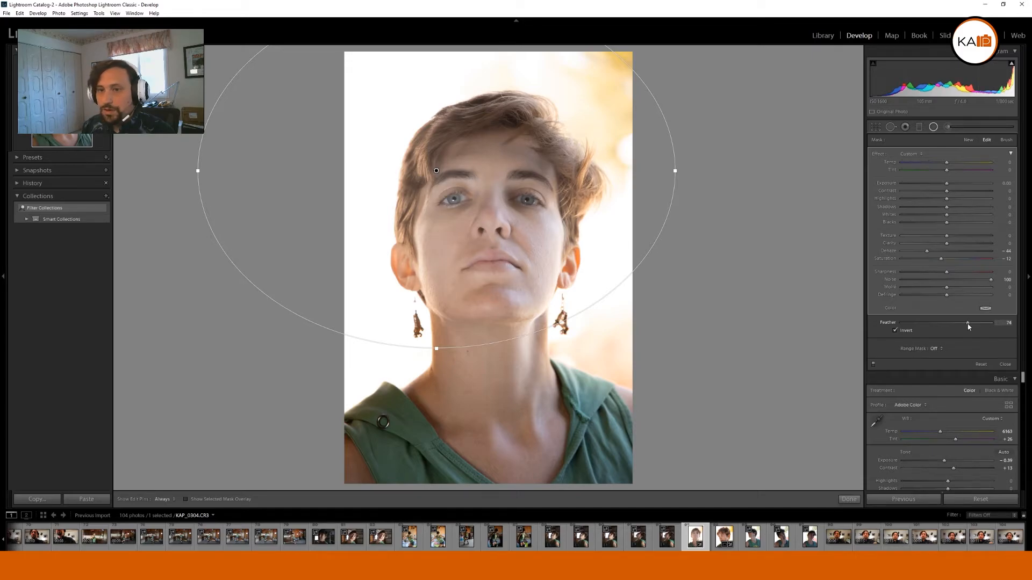
{"action": "left_click", "coordinate": [1005, 364]}
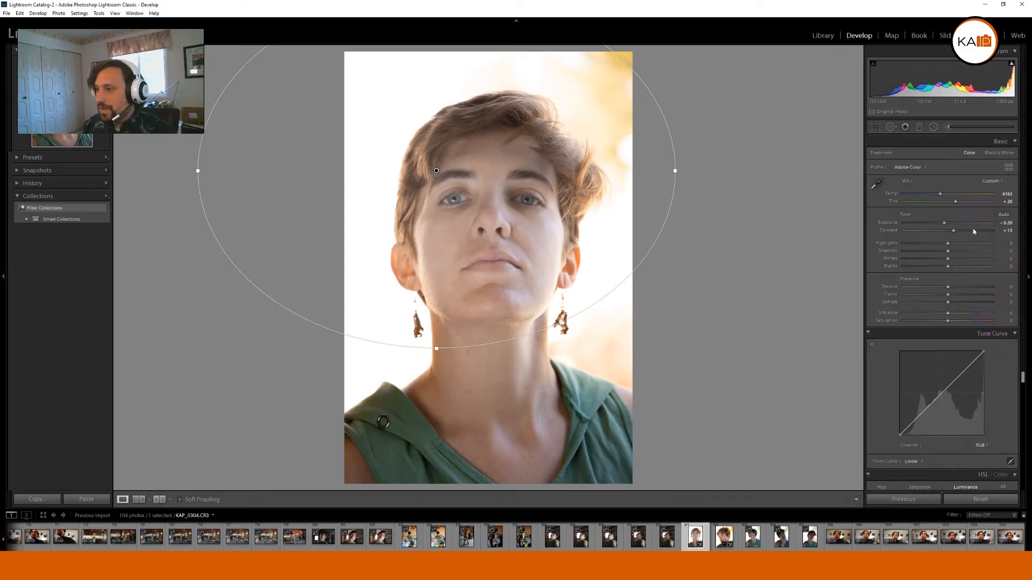
Step: Move the radial filter up beside the hair, stretch it down to the shirt, and set Dehaze to -48 and Saturation to -2
{"action": "left_click", "coordinate": [933, 130]}
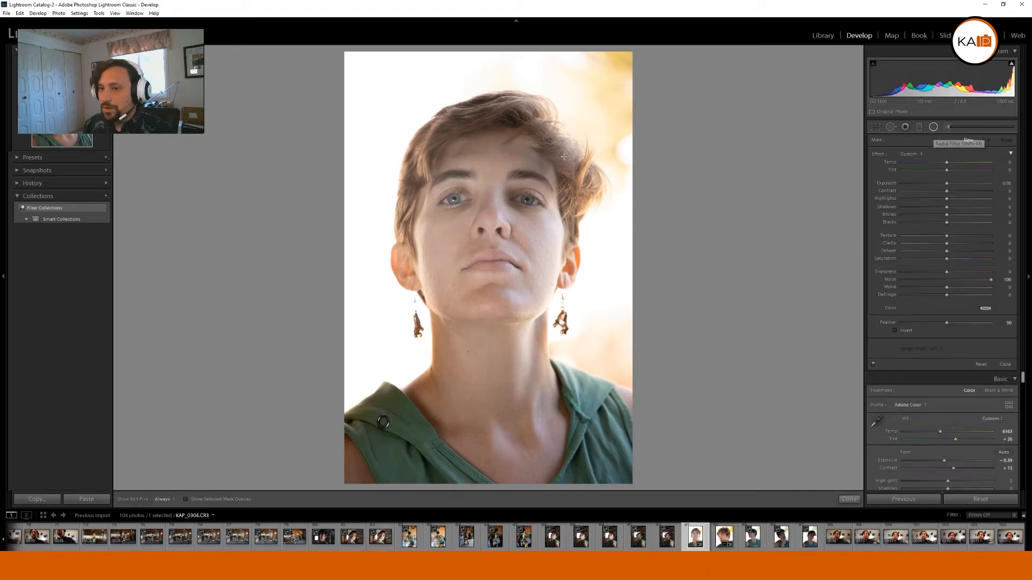
{"action": "left_click", "coordinate": [436, 170]}
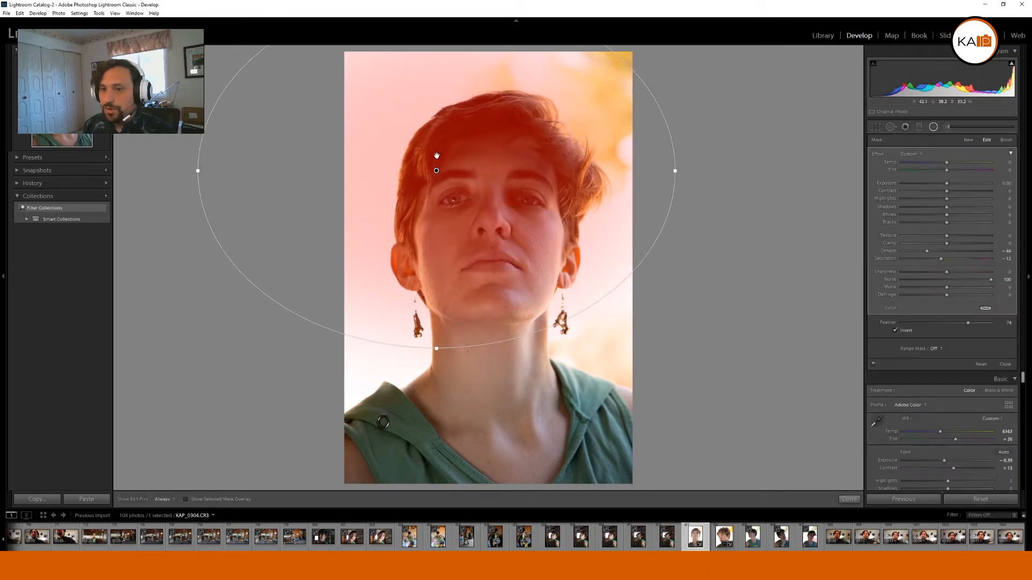
{"action": "left_click_drag", "start_coordinate": [435, 170], "coordinate": [416, 106]}
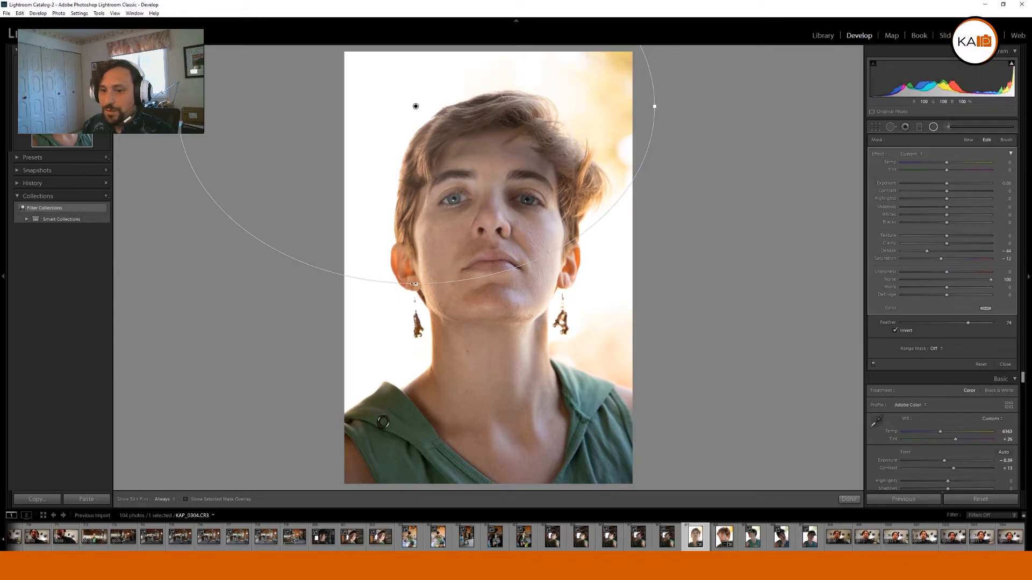
{"action": "left_click_drag", "start_coordinate": [415, 283], "coordinate": [405, 434]}
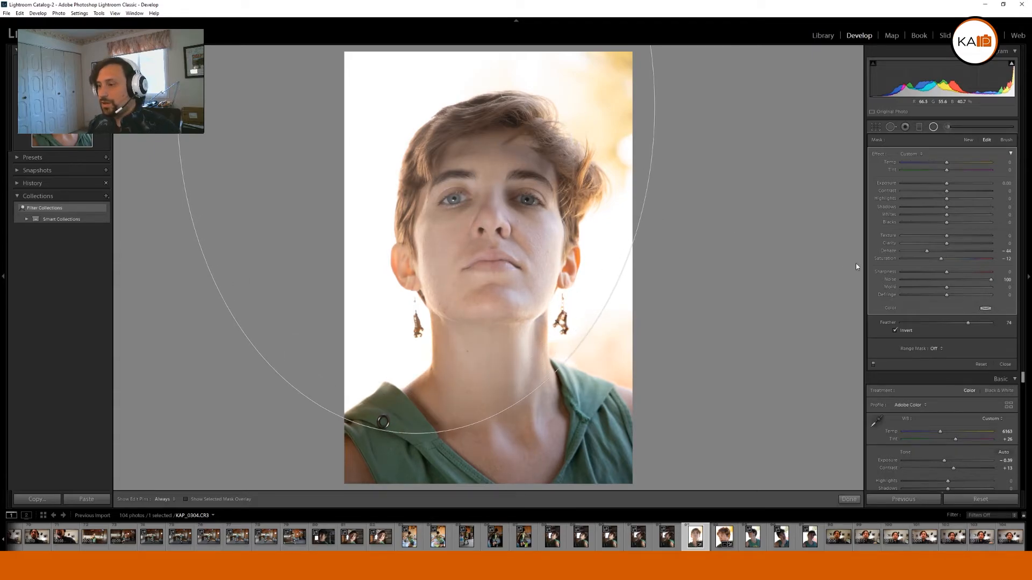
{"action": "left_click_drag", "start_coordinate": [927, 253], "coordinate": [946, 259]}
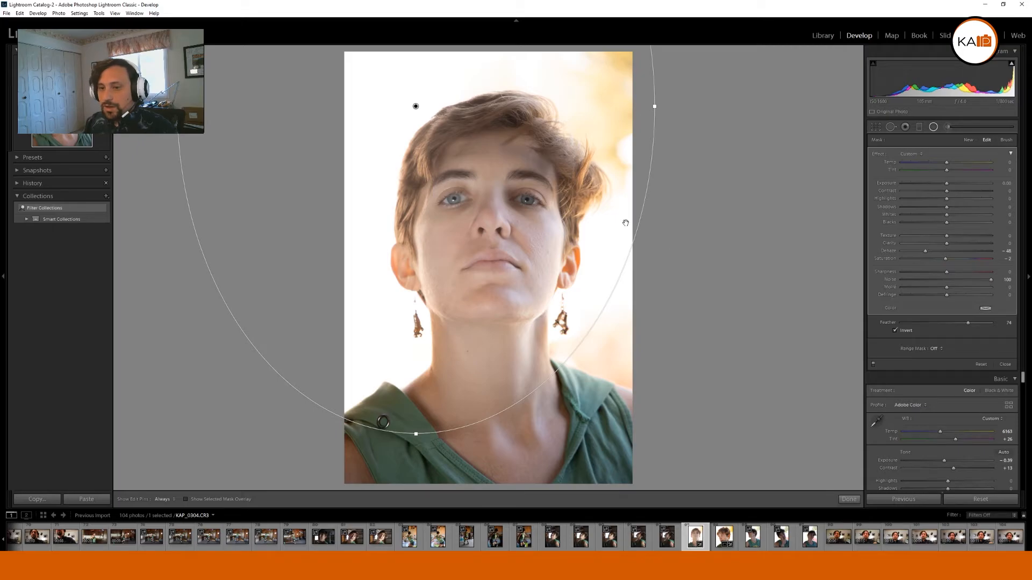
Step: Set the background brush mask's Contrast to 22, finish the mask, and compare the photo before and after editing
{"action": "left_click", "coordinate": [948, 128]}
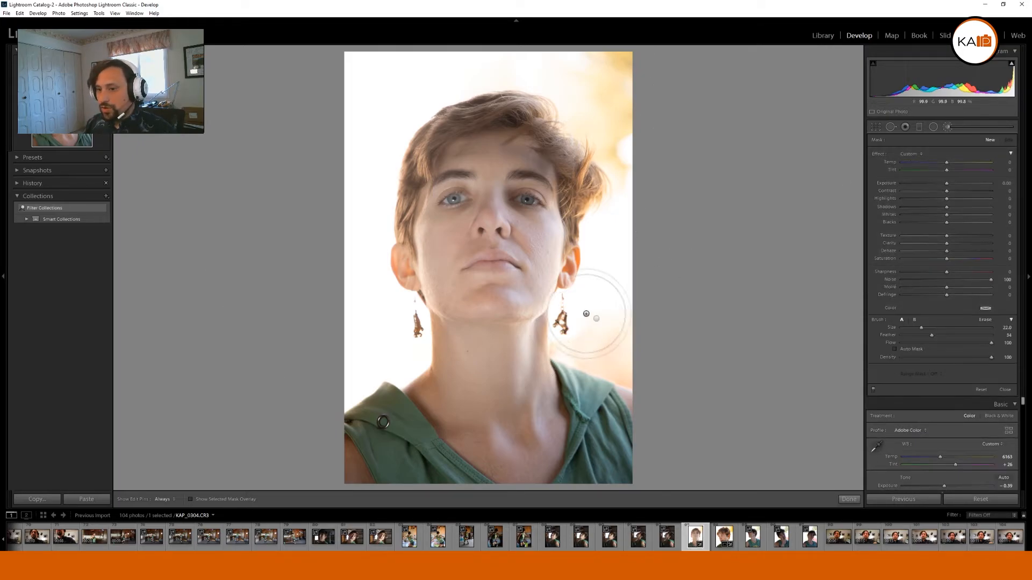
{"action": "left_click", "coordinate": [596, 319]}
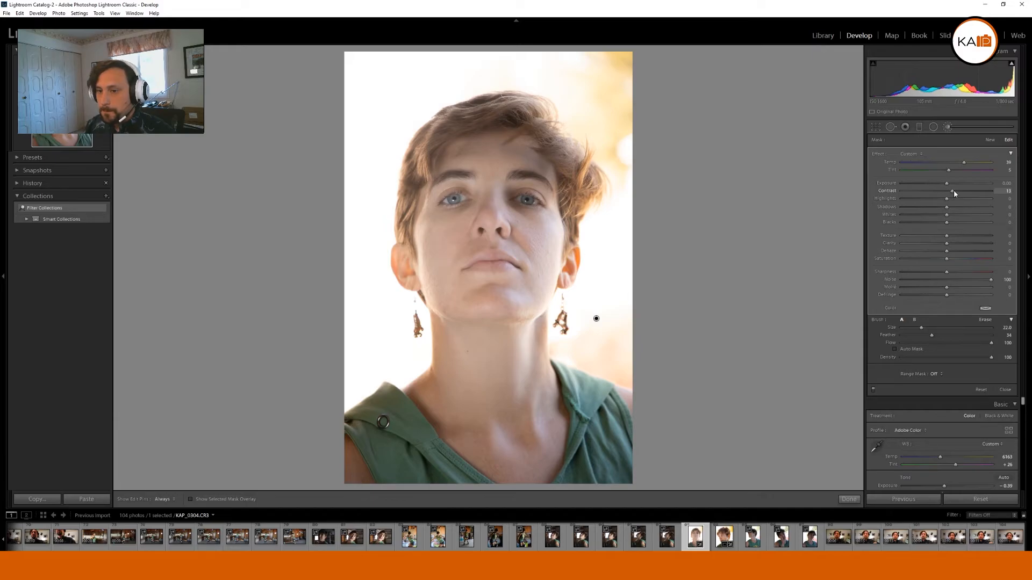
{"action": "left_click_drag", "start_coordinate": [951, 192], "coordinate": [959, 193]}
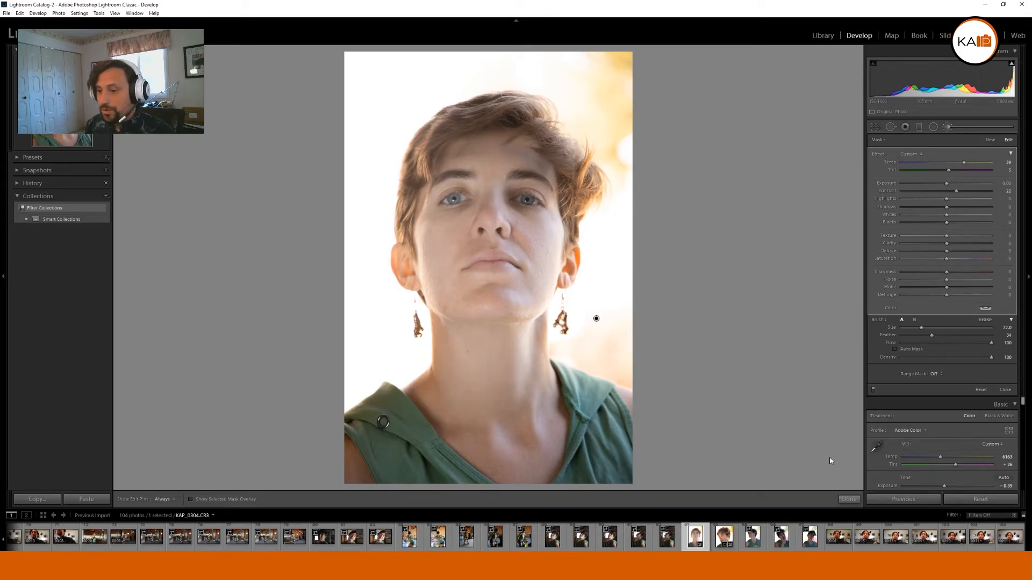
{"action": "left_click", "coordinate": [856, 502]}
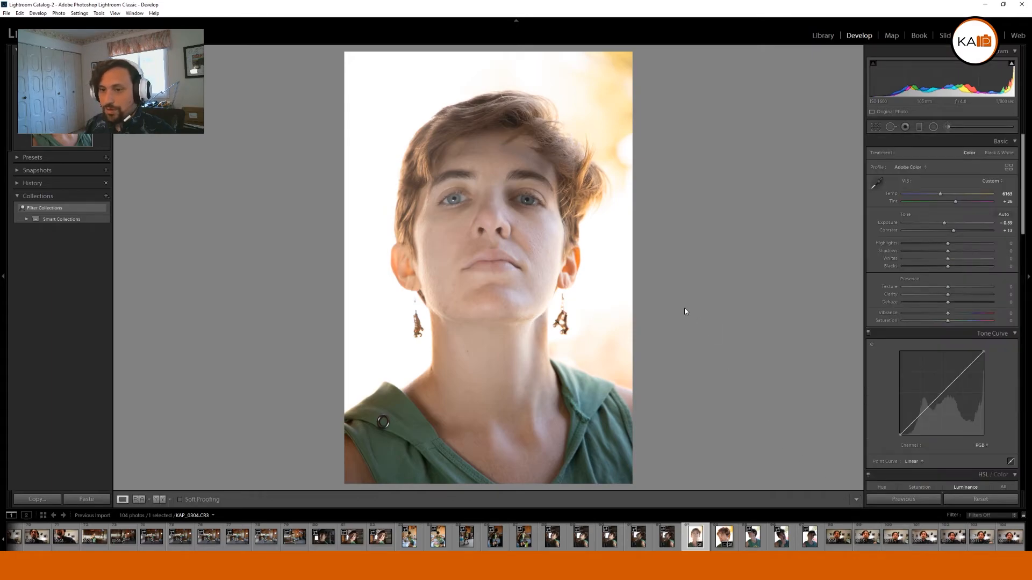
{"action": "key", "text": "backslash"}
{"action": "key", "text": "backslash"}
{"action": "key", "text": "backslash"}
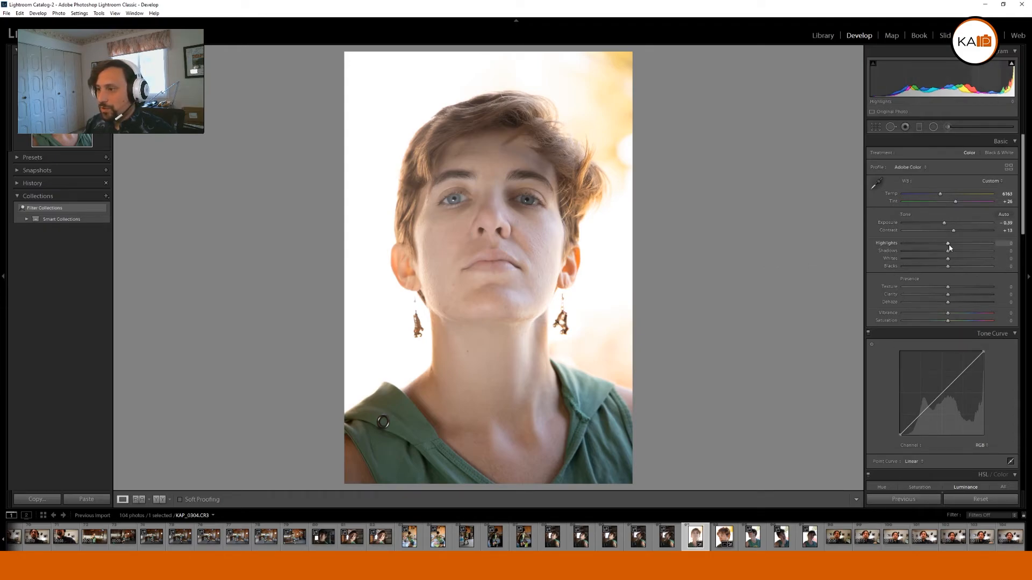
Step: Set the whole photo's Highlights to -32, Shadows to +15, Whites to +3, Blacks to -25, Dehaze to +6 and Vibrance to +10
{"action": "mouse_move", "coordinate": [940, 244]}
{"action": "left_mouse_down"}
{"action": "mouse_move", "coordinate": [931, 250]}
{"action": "mouse_move", "coordinate": [956, 255]}
{"action": "left_mouse_up"}
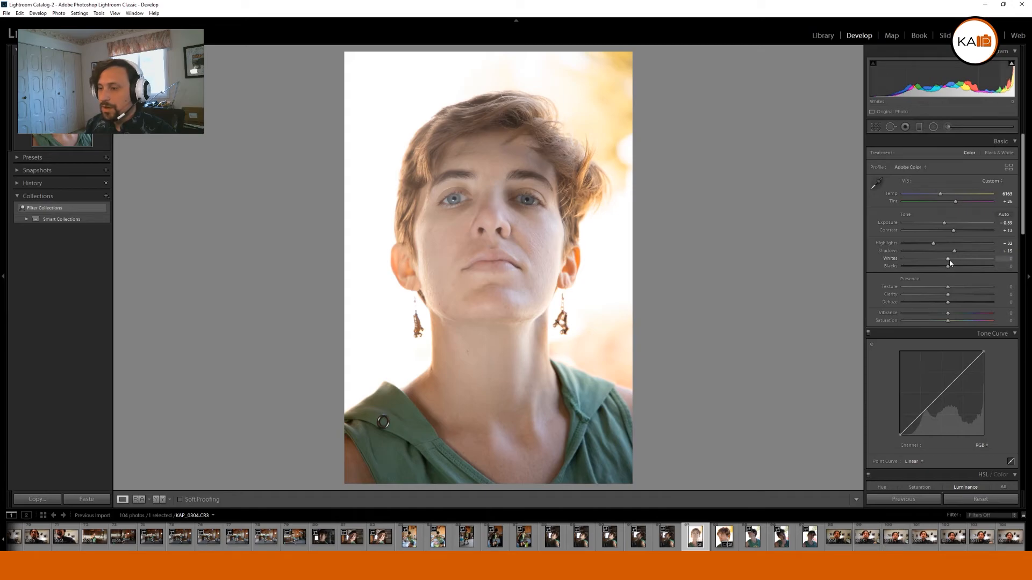
{"action": "left_click_drag", "start_coordinate": [949, 261], "coordinate": [951, 261]}
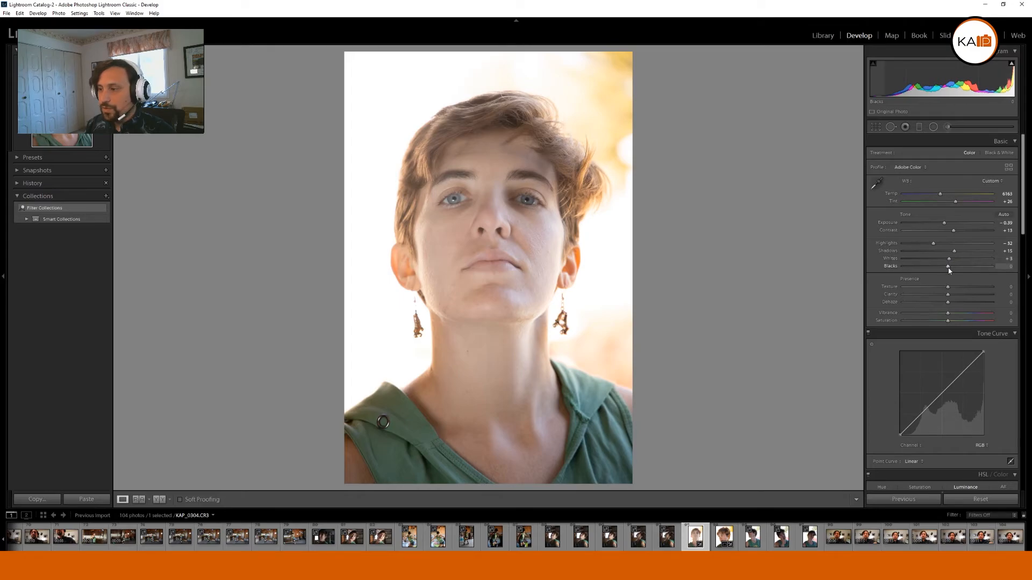
{"action": "left_click_drag", "start_coordinate": [948, 270], "coordinate": [937, 274]}
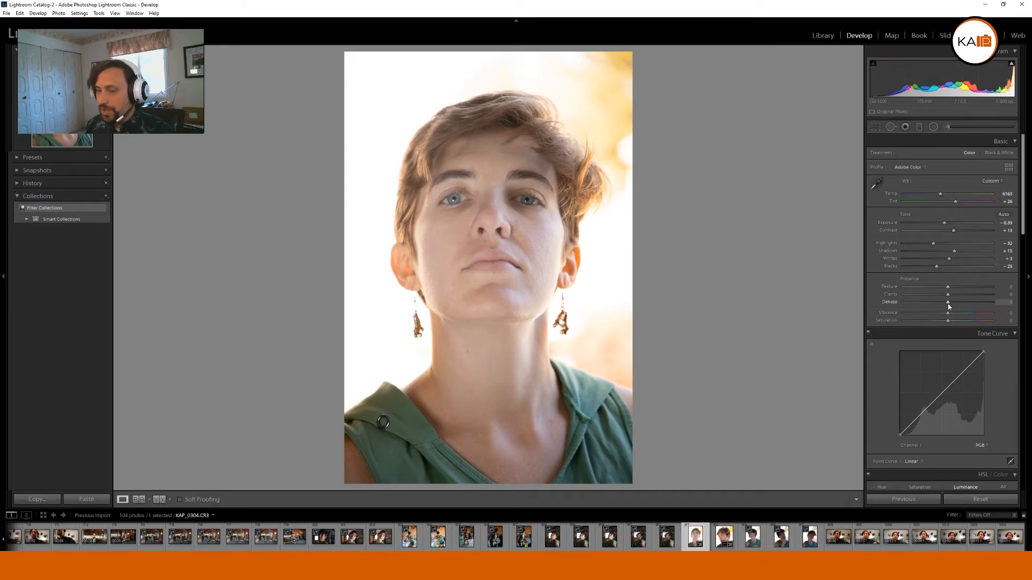
{"action": "mouse_move", "coordinate": [949, 305]}
{"action": "left_mouse_down"}
{"action": "mouse_move", "coordinate": [937, 306]}
{"action": "mouse_move", "coordinate": [951, 305]}
{"action": "left_mouse_up"}
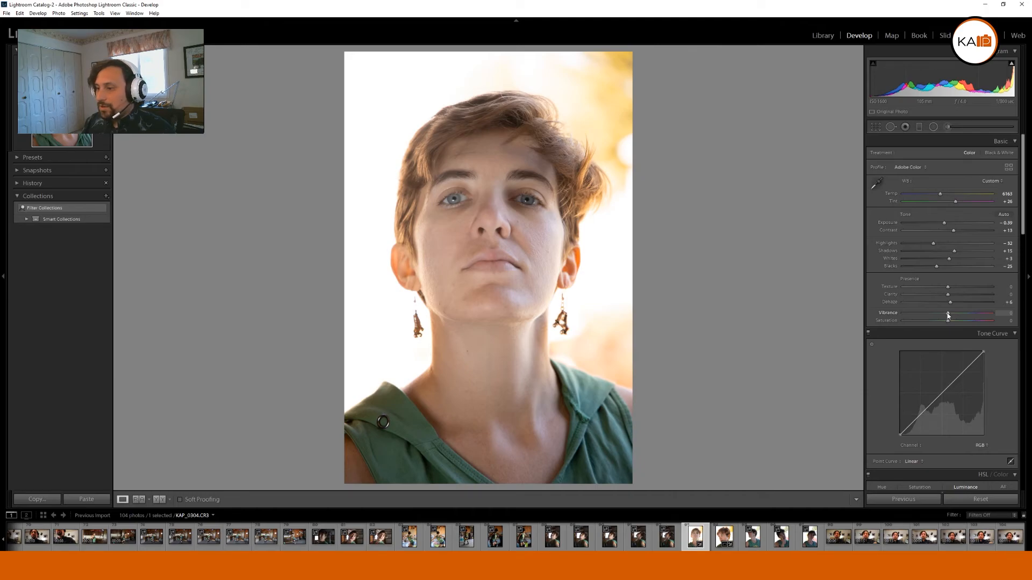
{"action": "left_click_drag", "start_coordinate": [947, 317], "coordinate": [951, 316]}
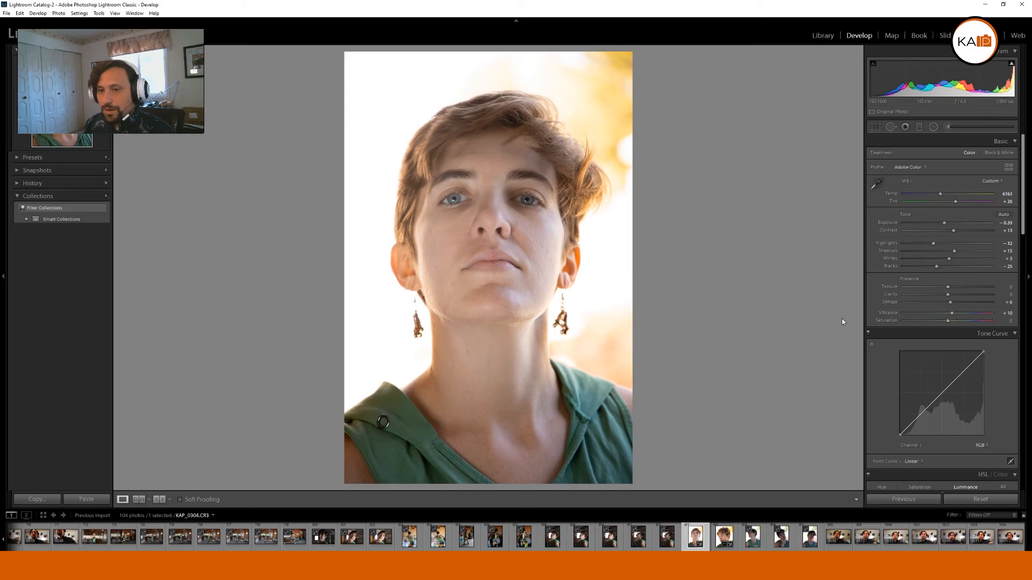
Step: Enable Remove Chromatic Aberration in the photo's lens profile corrections
{"action": "scroll", "coordinate": [951, 360], "scroll_direction": "down", "scroll_amount": 6}
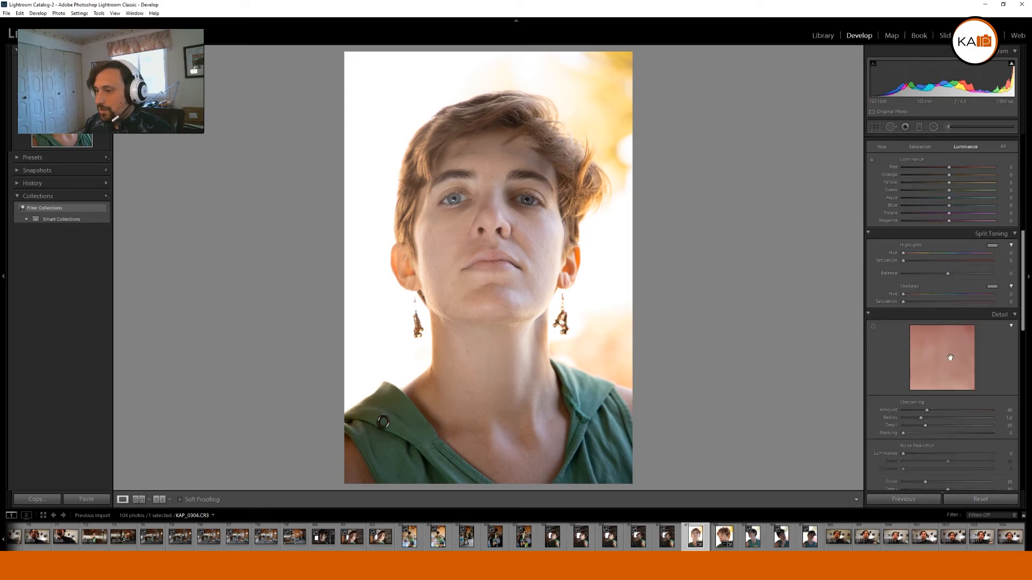
{"action": "scroll", "coordinate": [950, 357], "scroll_direction": "up", "scroll_amount": 2}
{"action": "scroll", "coordinate": [949, 358], "scroll_direction": "down", "scroll_amount": 5}
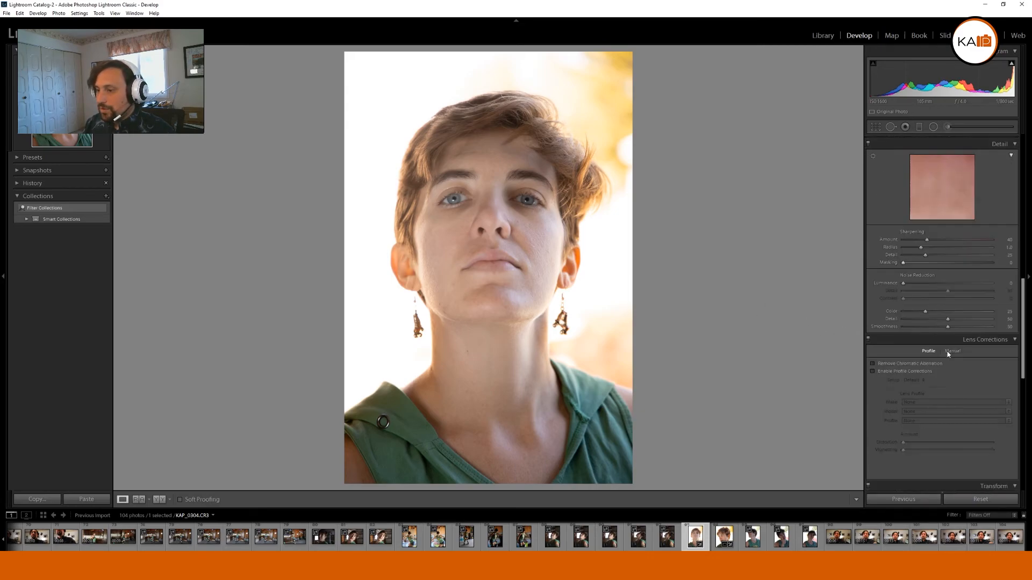
{"action": "left_click", "coordinate": [913, 369]}
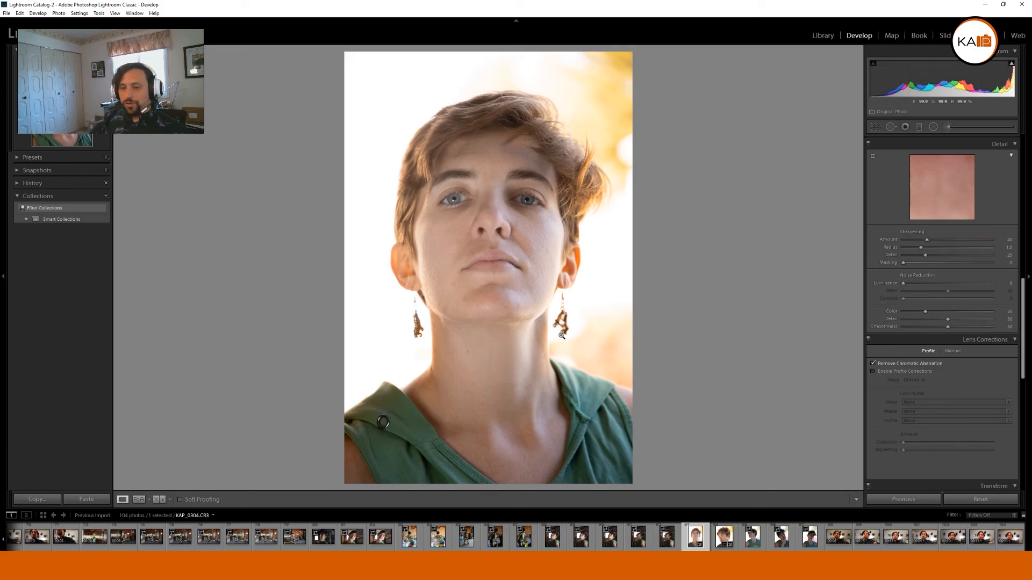
Step: Try the lens profile corrections on the portrait to compare their effect, and leave them disabled
{"action": "left_click", "coordinate": [917, 373]}
{"action": "left_click", "coordinate": [916, 374]}
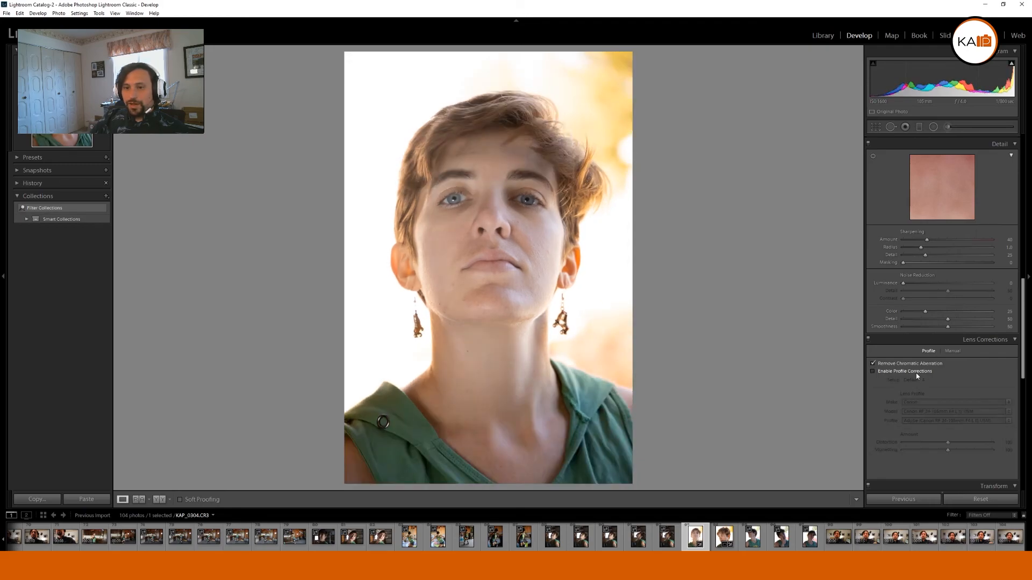
{"action": "left_click", "coordinate": [916, 374]}
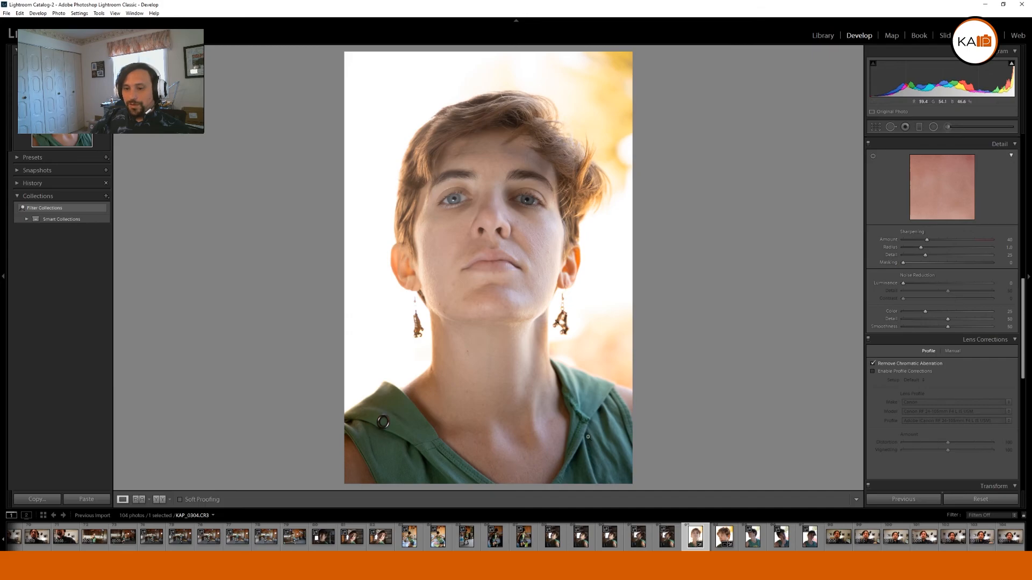
Step: Compare the portrait's original and edited versions twice, finishing on the edited version with the basic adjustments in view
{"action": "scroll", "coordinate": [931, 389], "scroll_direction": "down", "scroll_amount": 5}
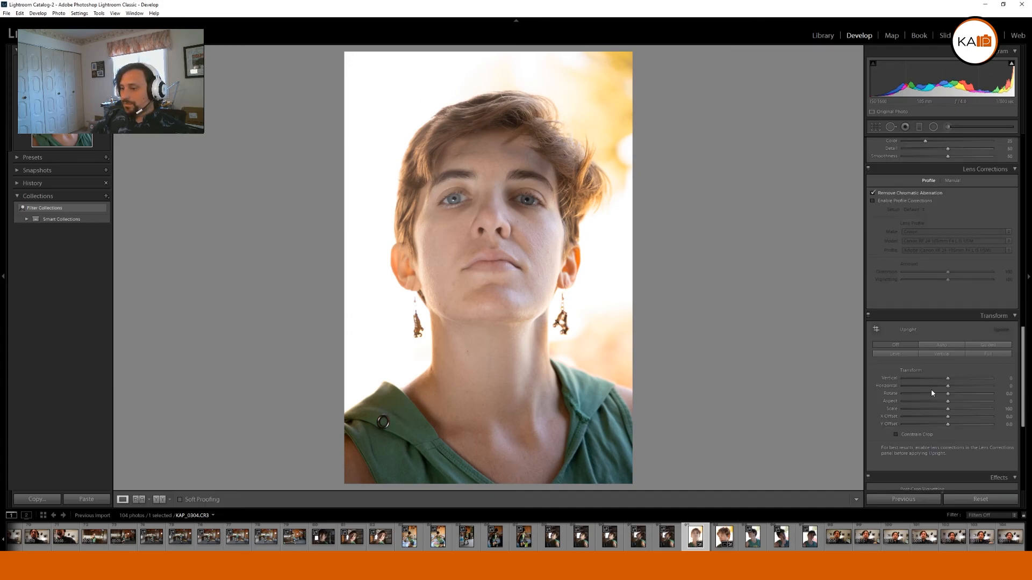
{"action": "scroll", "coordinate": [931, 389], "scroll_direction": "up", "scroll_amount": 10}
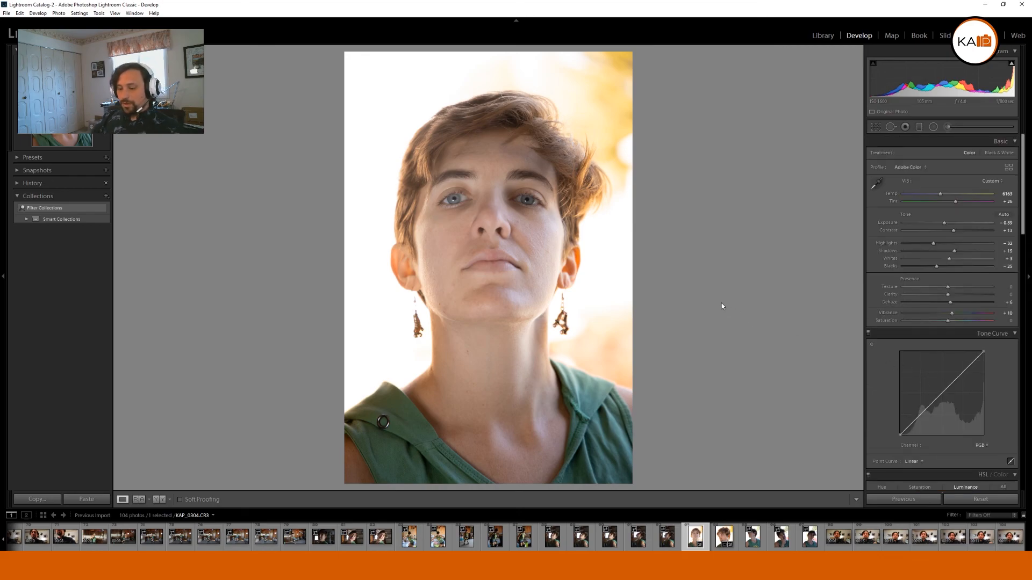
{"action": "key", "text": "backslash"}
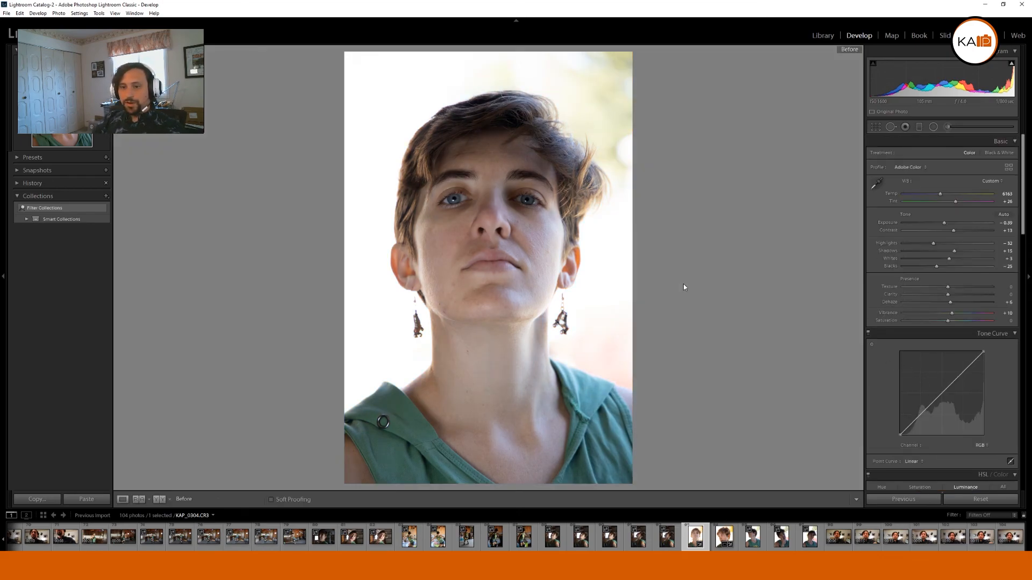
{"action": "key", "text": "backslash"}
{"action": "key", "text": "backslash"}
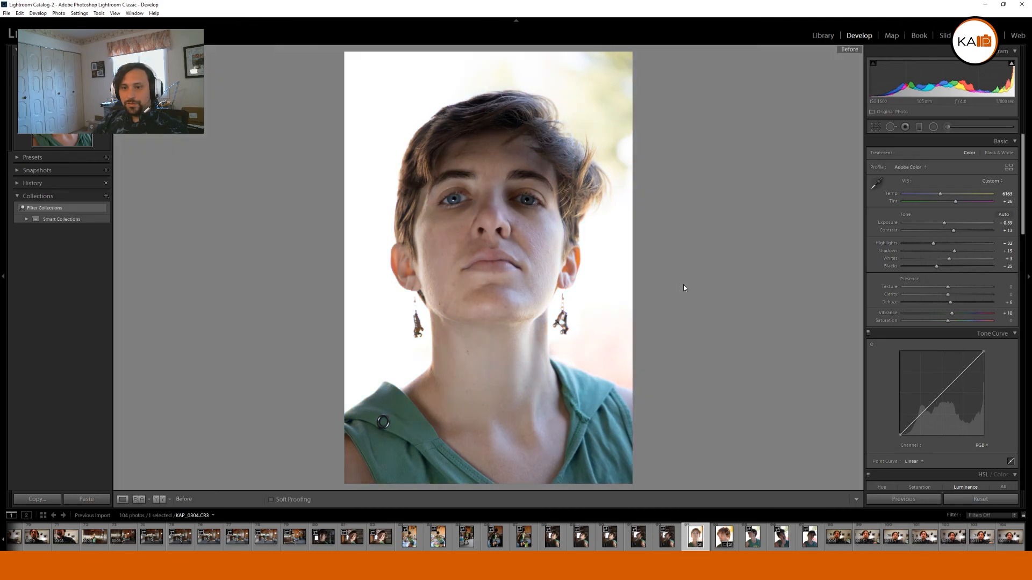
{"action": "key", "text": "backslash"}
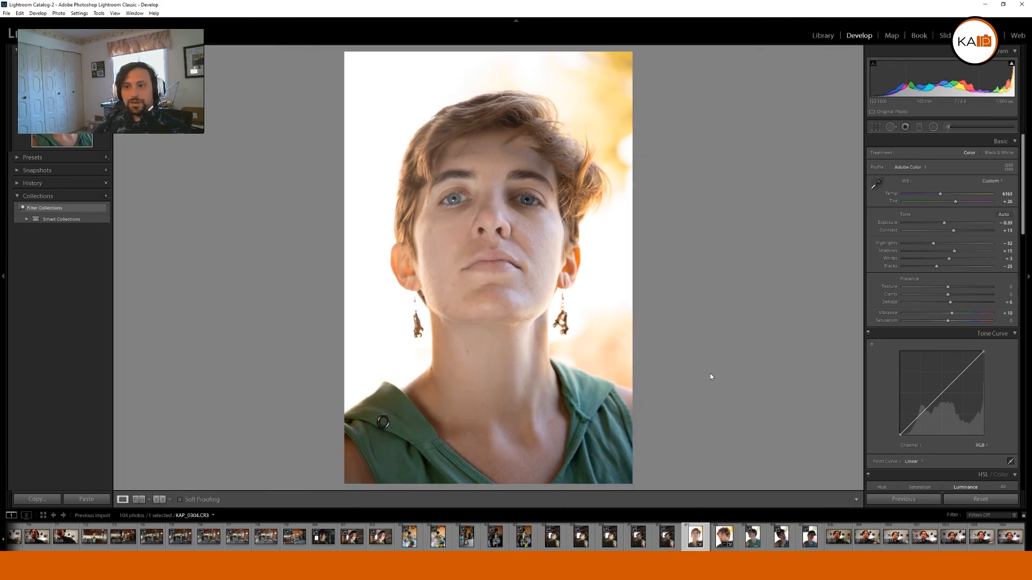